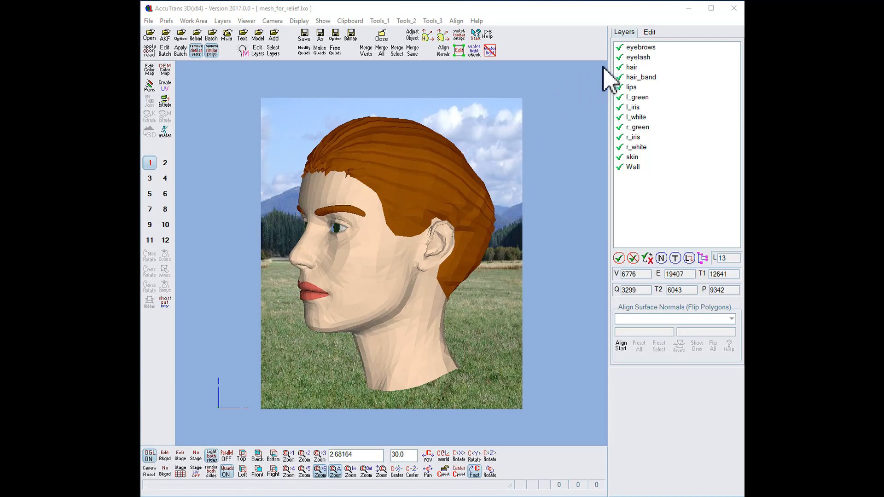
# Deselect the eyelash layer and rotate the remaining head model -90 degrees about the X axis.
pyautogui.click(620, 57)
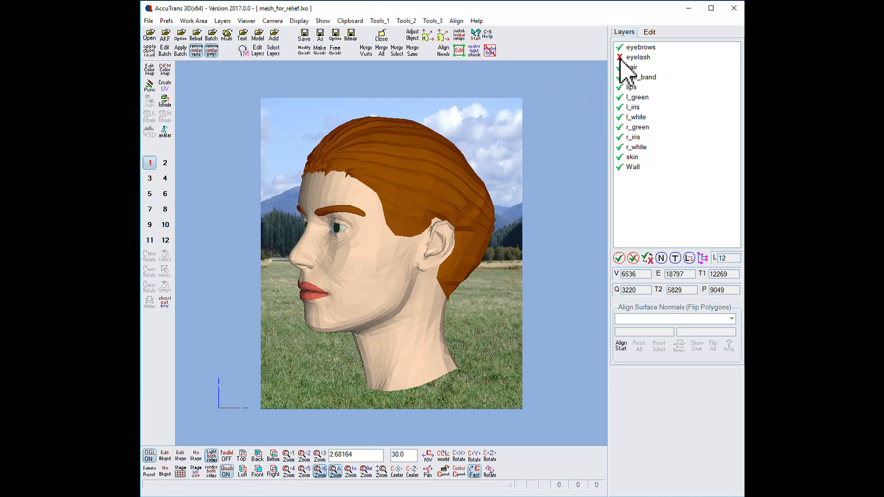
pyautogui.click(413, 37)
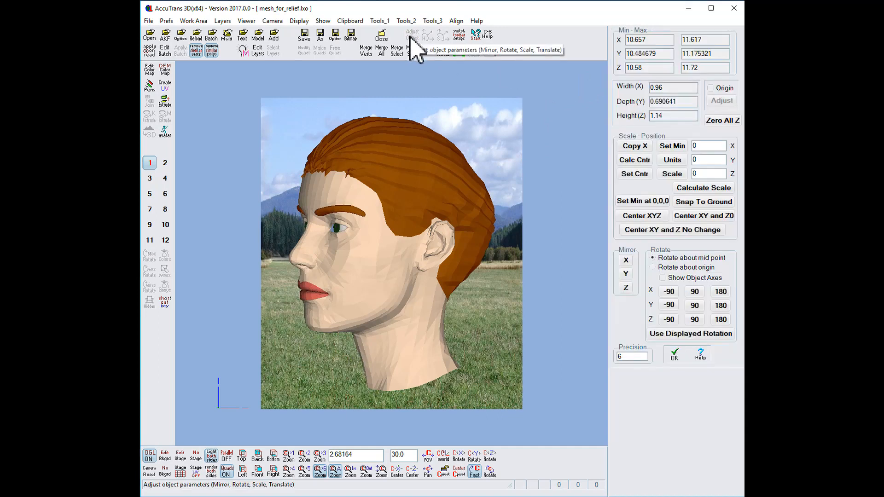
pyautogui.click(669, 294)
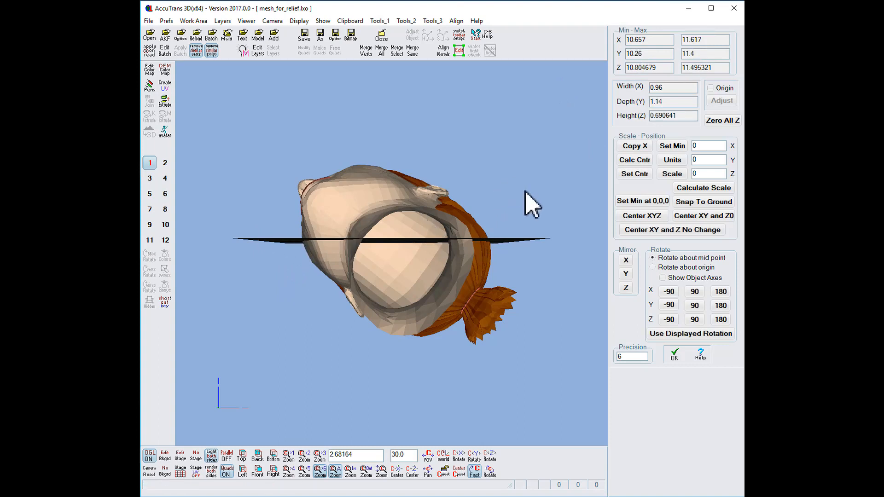
# Snap the rotated model to the ground, centre it in XY with Z at 0, and finally set its minimum at 0,0,0.
pyautogui.click(700, 203)
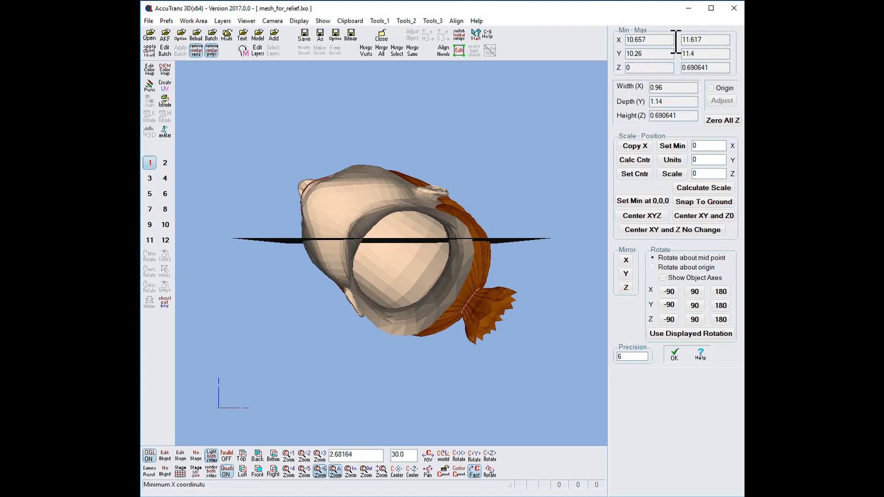
pyautogui.click(705, 217)
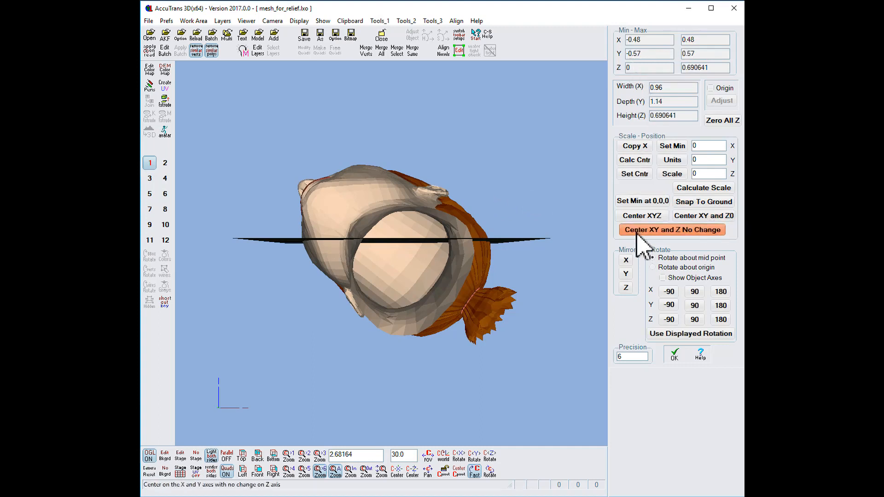
pyautogui.click(645, 204)
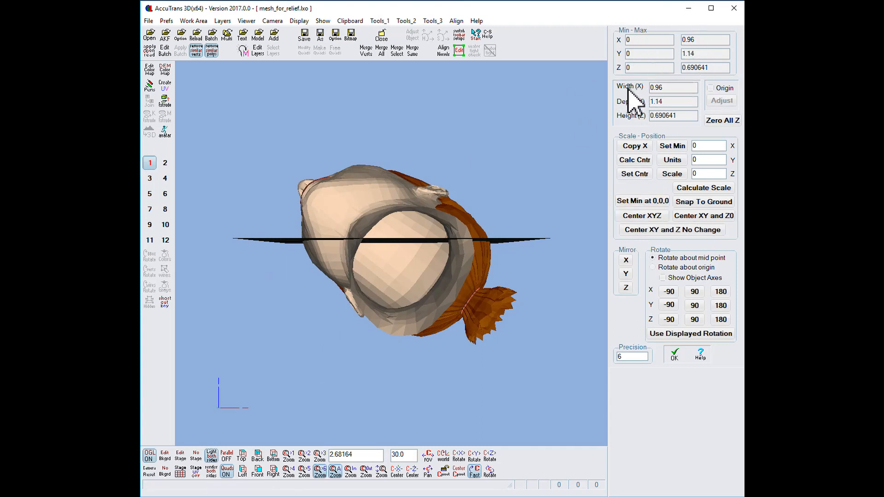
pyautogui.click(676, 356)
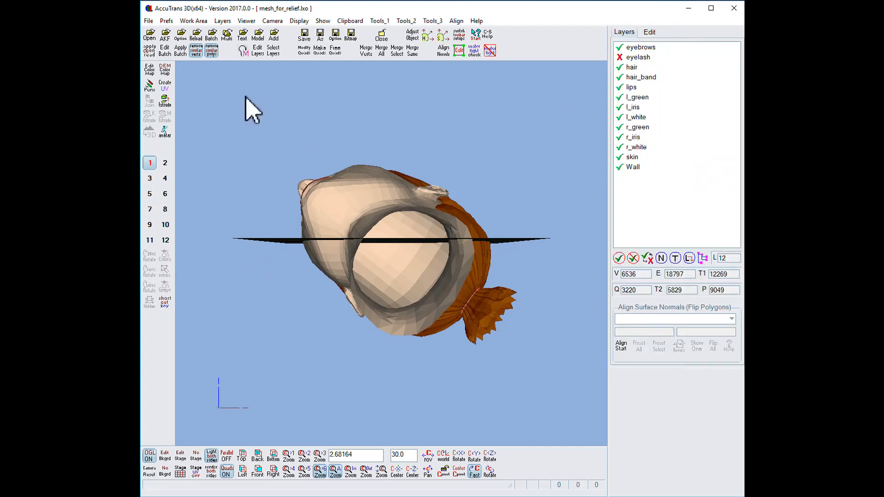
# Copy the selected layers of the head model and paste them into work area 2.
pyautogui.click(350, 21)
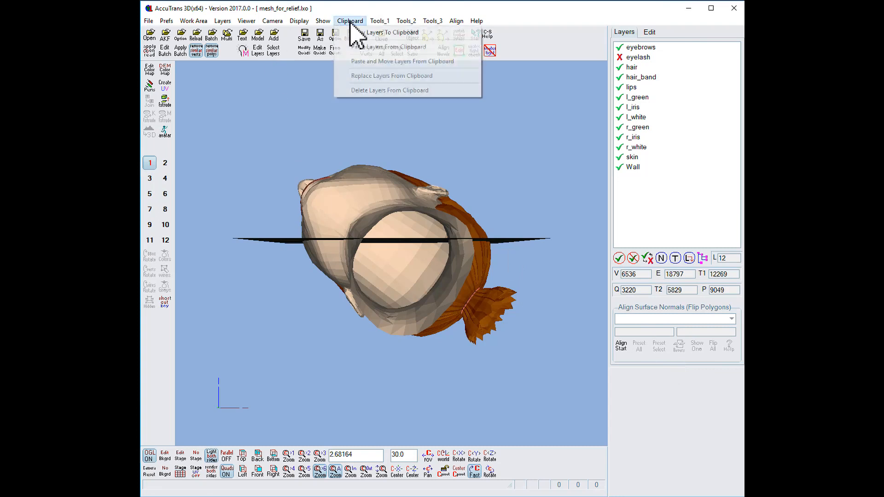
pyautogui.click(360, 31)
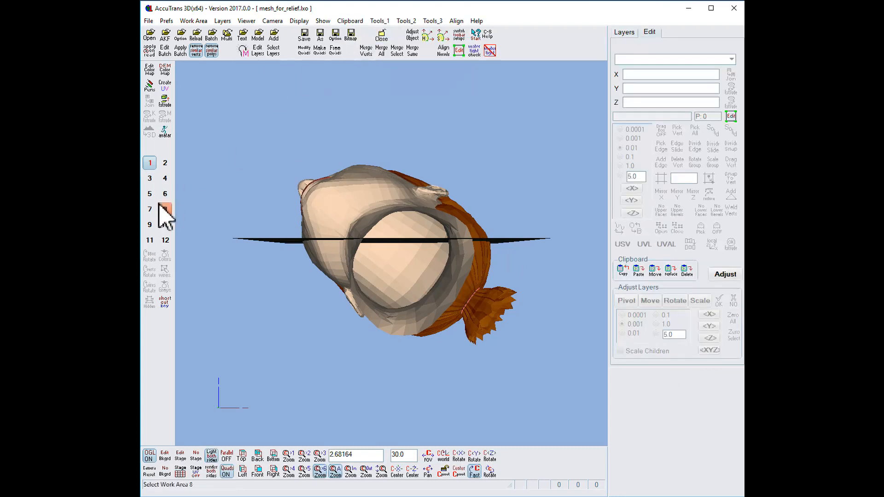
pyautogui.click(165, 163)
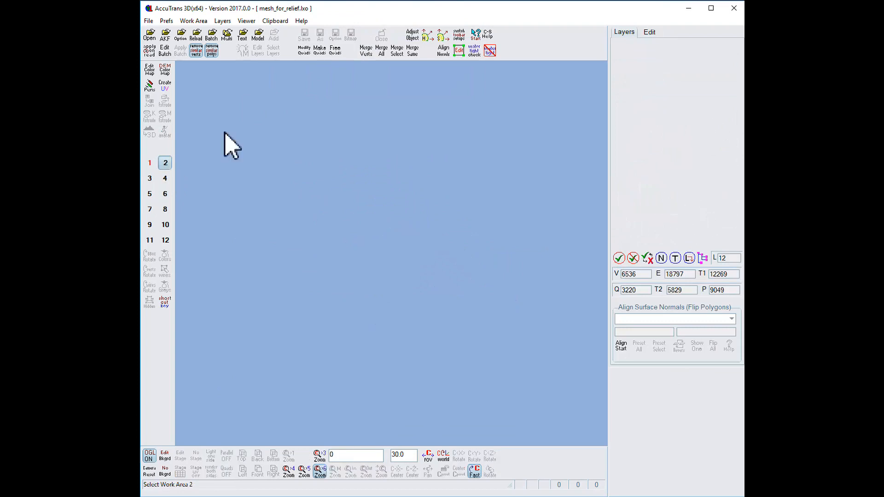
pyautogui.click(282, 22)
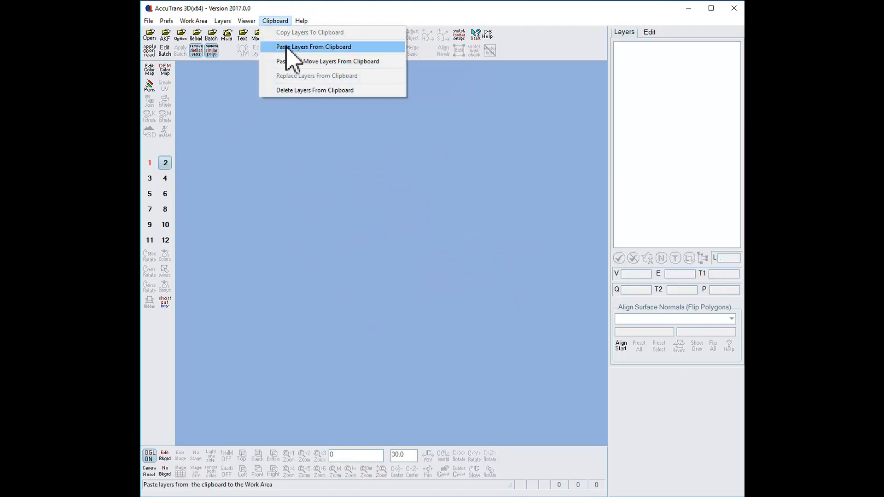
pyautogui.click(288, 47)
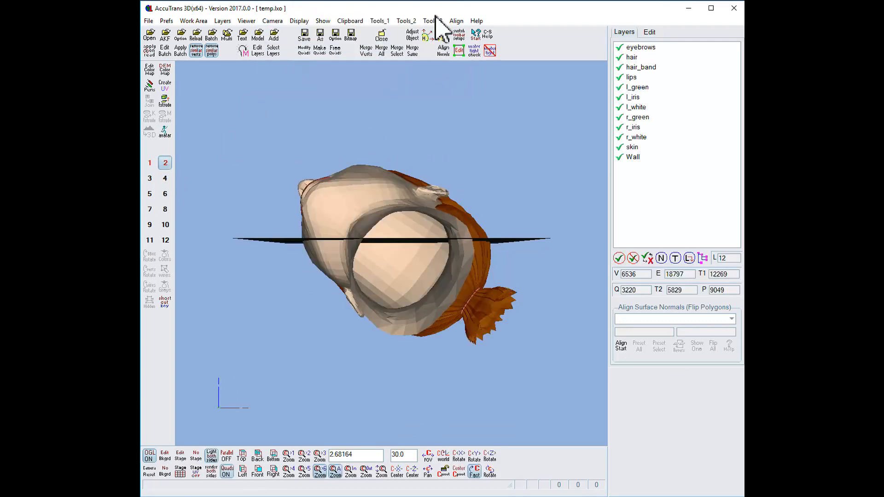
# Convert the pasted mesh to a landscape with a grid spacing of 0.005 in X and Y.
pyautogui.click(408, 22)
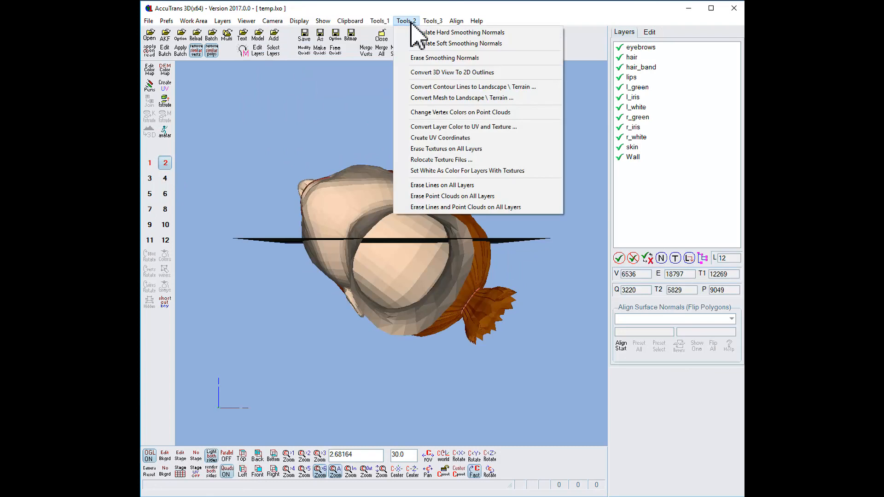
pyautogui.click(426, 98)
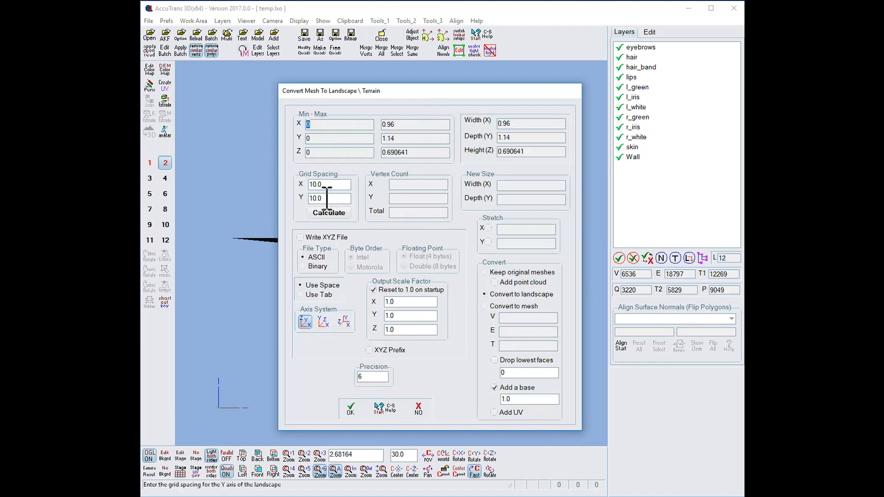
pyautogui.moveTo(329, 184); pyautogui.dragTo(299, 182)
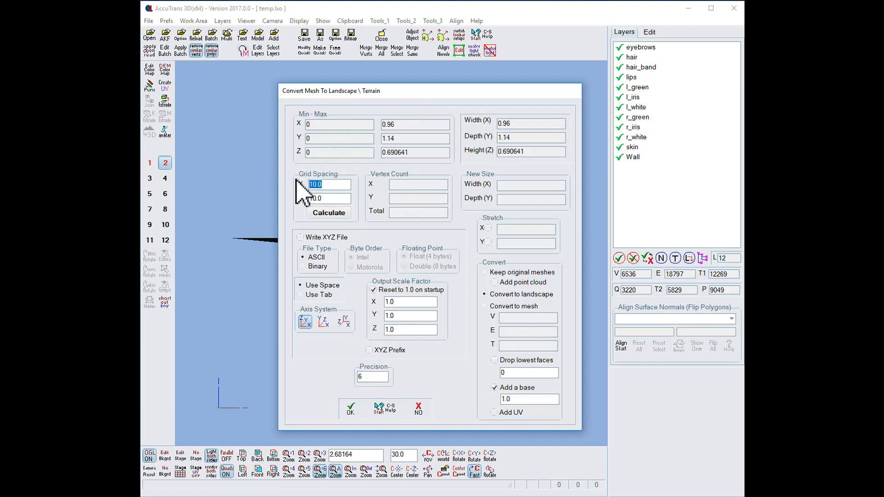
pyautogui.write('.')
pyautogui.moveTo(326, 198); pyautogui.dragTo(304, 198)
pyautogui.write('.005')
pyautogui.click(323, 214)
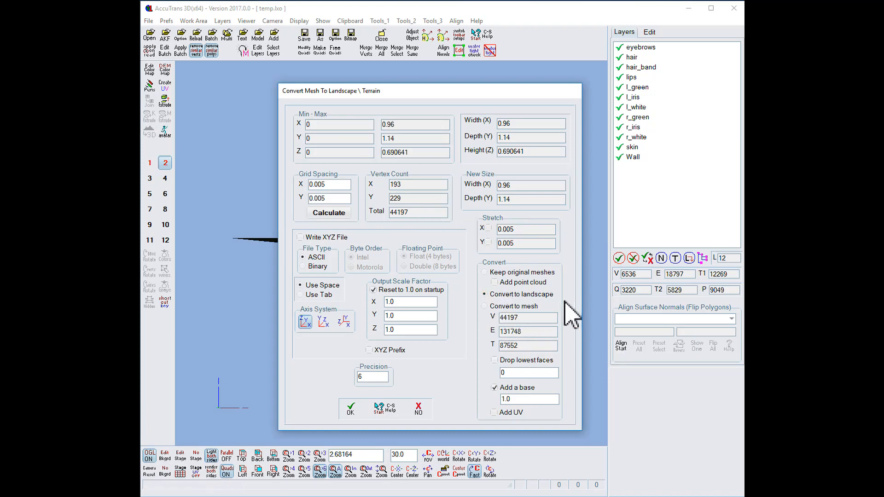
pyautogui.click(350, 411)
pyautogui.moveTo(345, 209); pyautogui.dragTo(359, 264)
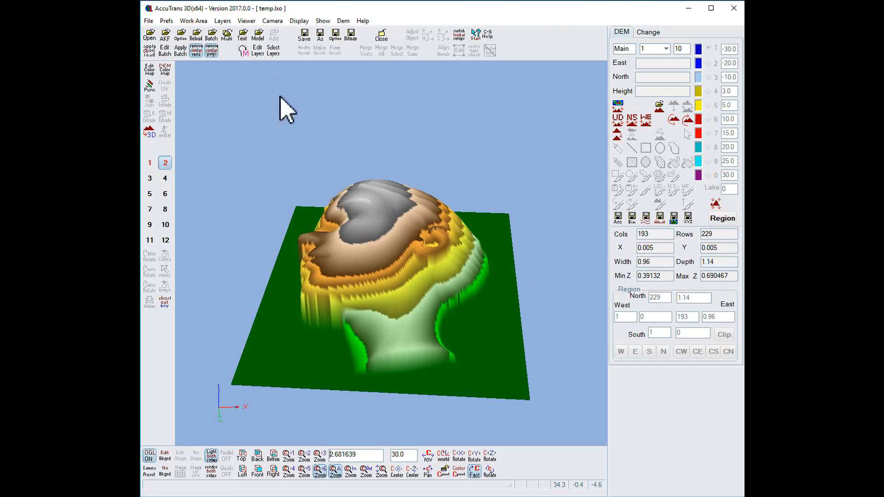
# Save the landscape as temp.asc in ArcInfo ASCII Grid format in the Relief_To_CNC folder, with a vertex interval of 1.
pyautogui.click(320, 36)
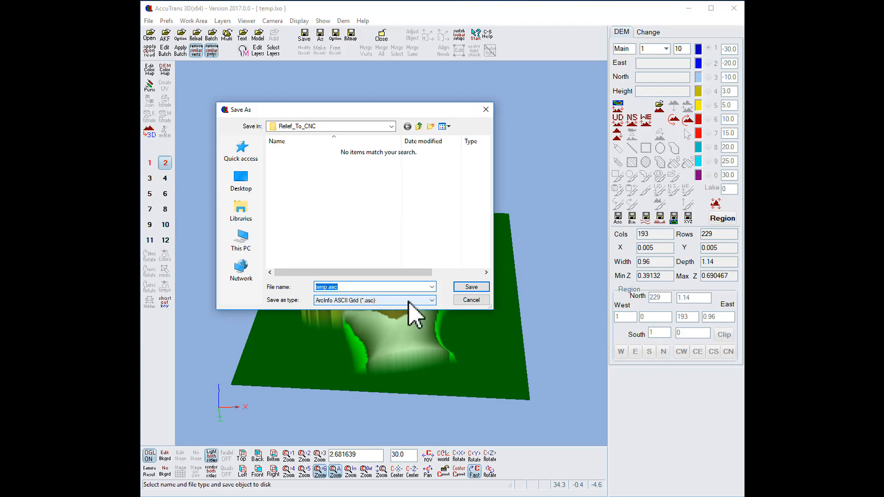
pyautogui.click(432, 300)
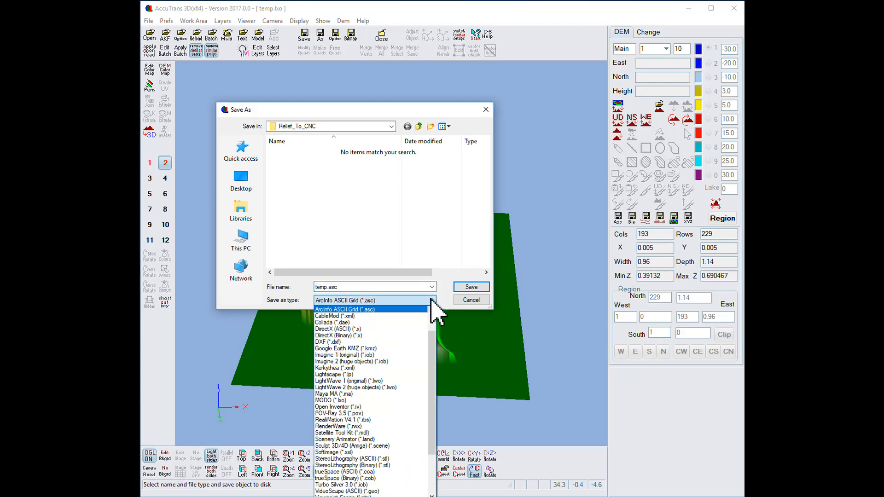
pyautogui.click(371, 310)
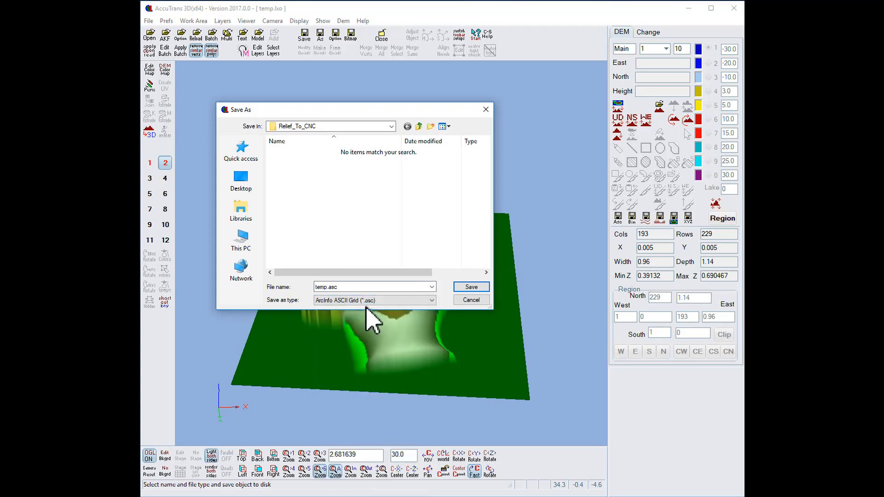
pyautogui.click(466, 287)
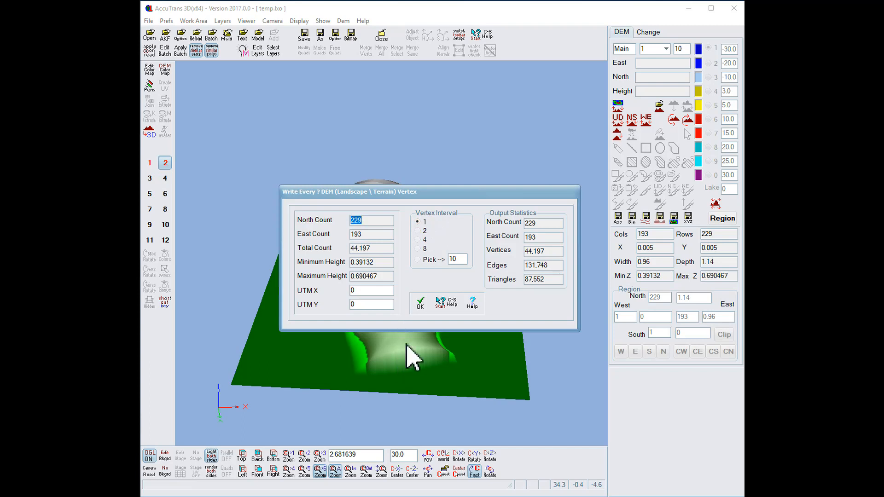
pyautogui.click(420, 303)
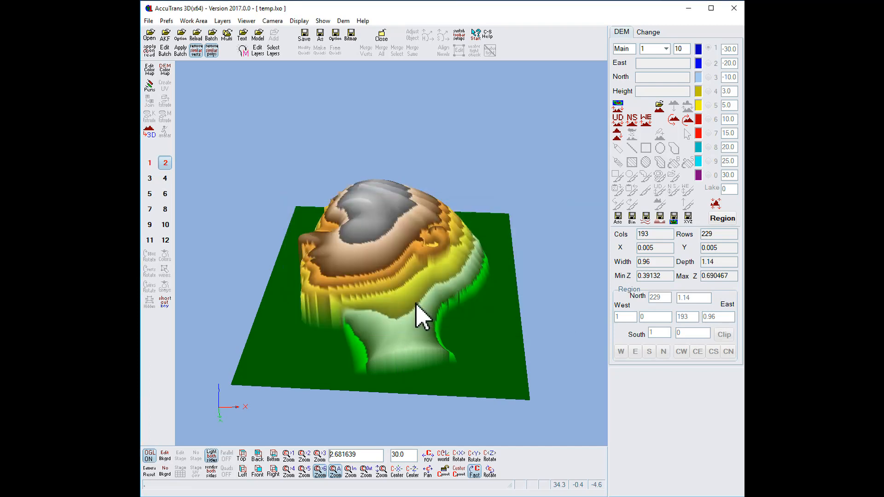
# Open temp.asc as an ArcInfo ASCII Grid DEM in work area 4, accepting meters for cell size and height.
pyautogui.click(165, 179)
pyautogui.click(165, 178)
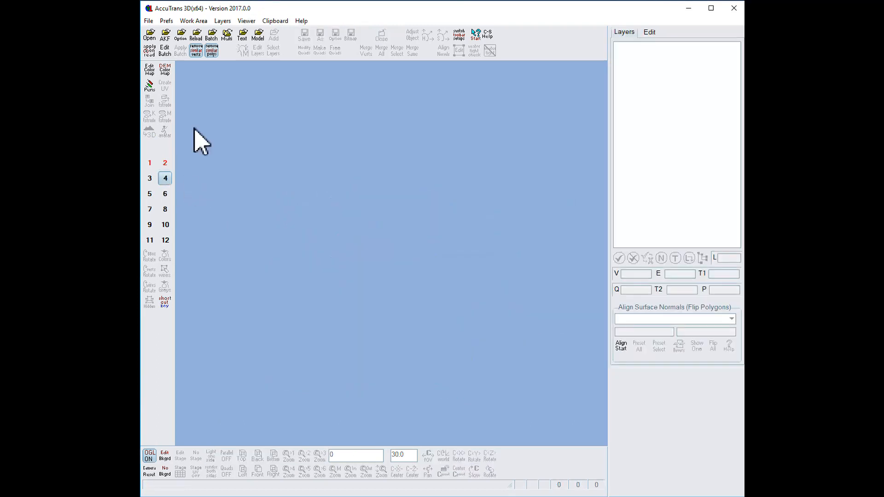
pyautogui.click(149, 21)
pyautogui.moveTo(187, 77)
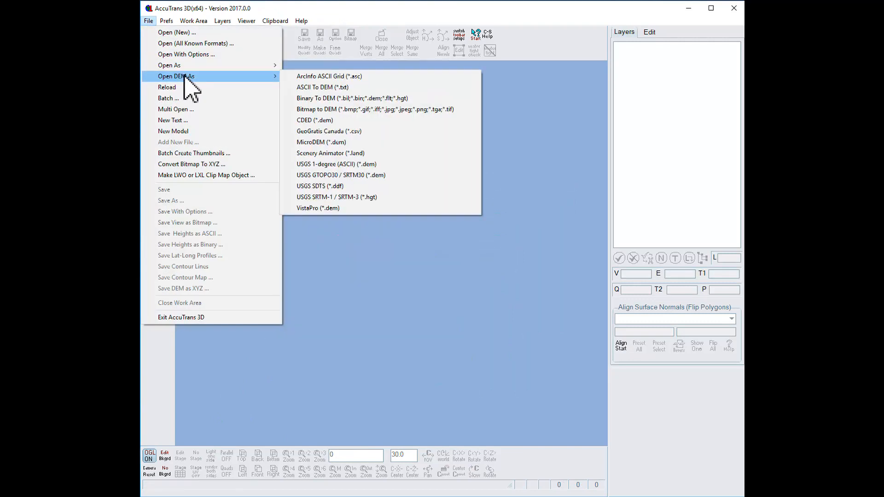
pyautogui.click(357, 77)
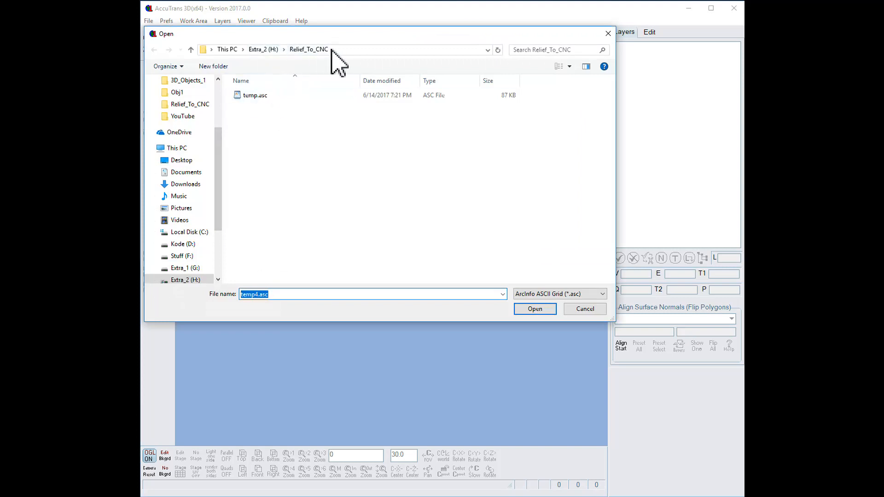
pyautogui.click(237, 96)
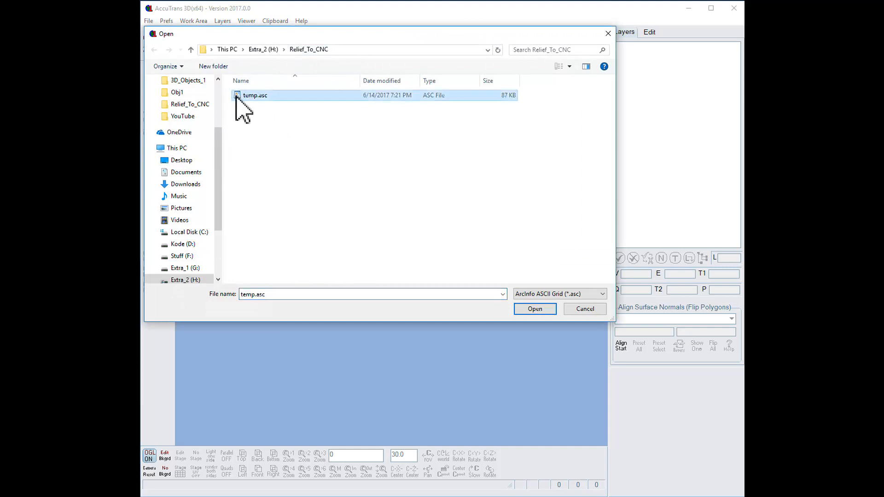
pyautogui.click(535, 309)
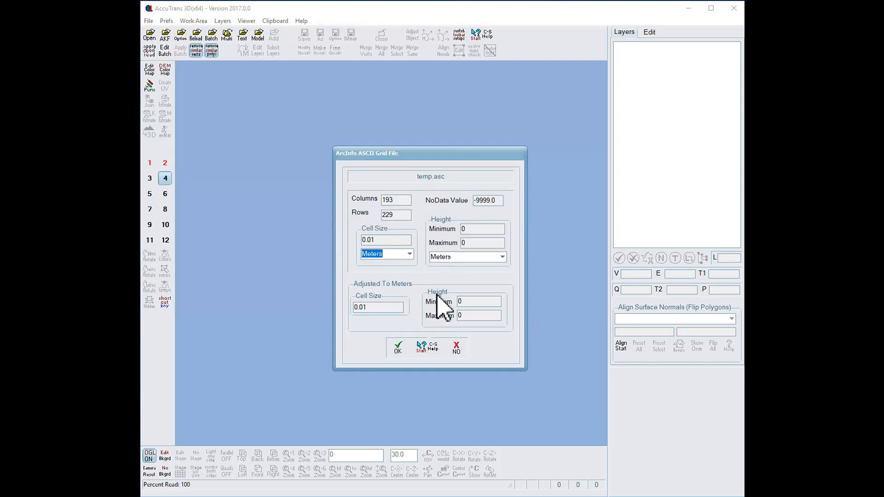
pyautogui.click(398, 348)
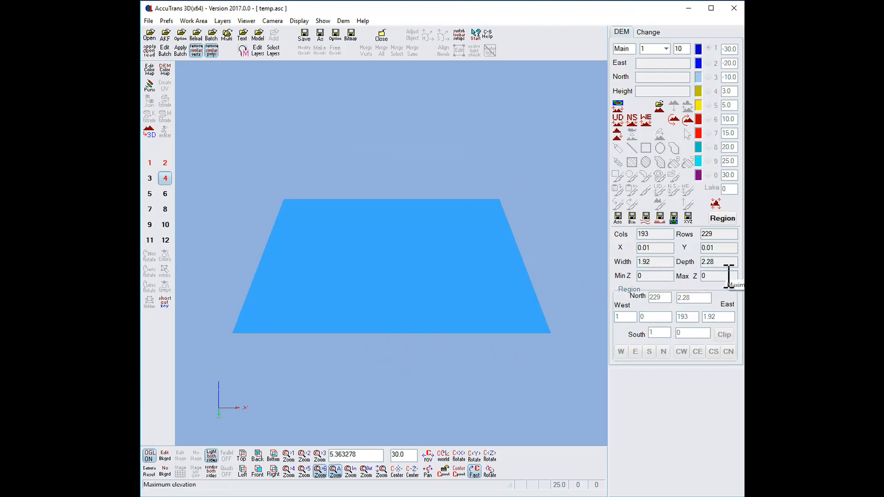
# Convert the imported DEM to a 3D mesh with a vertex interval of 1, keeping all faces.
pyautogui.click(149, 133)
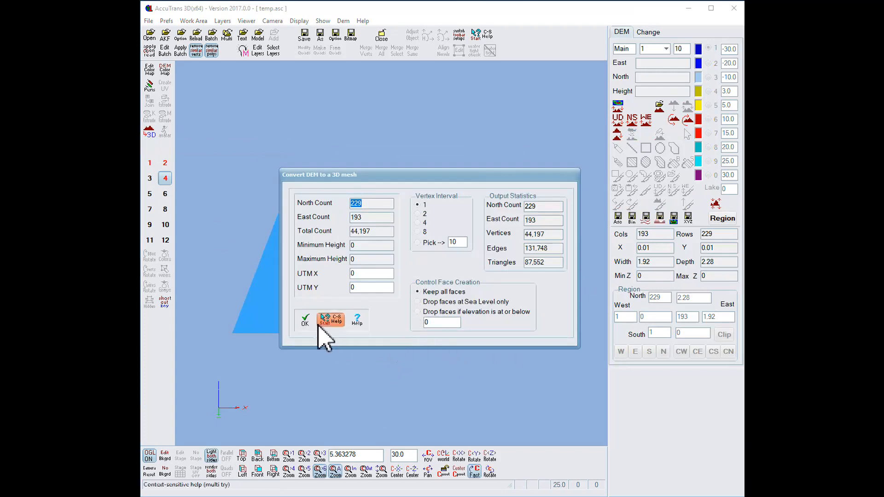
pyautogui.click(305, 320)
pyautogui.moveTo(361, 330); pyautogui.dragTo(413, 244)
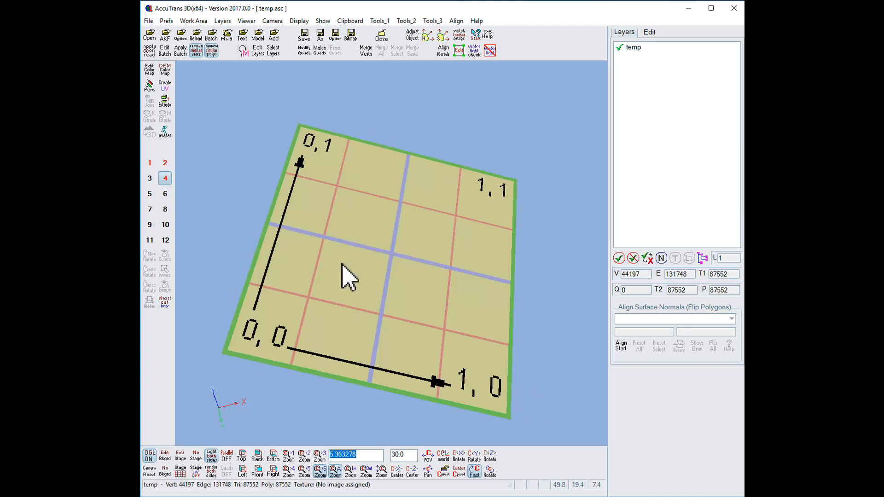
# Compare the landscape's dimensions and height range in work area 2 with those of the reimported mesh in work area 4.
pyautogui.click(165, 163)
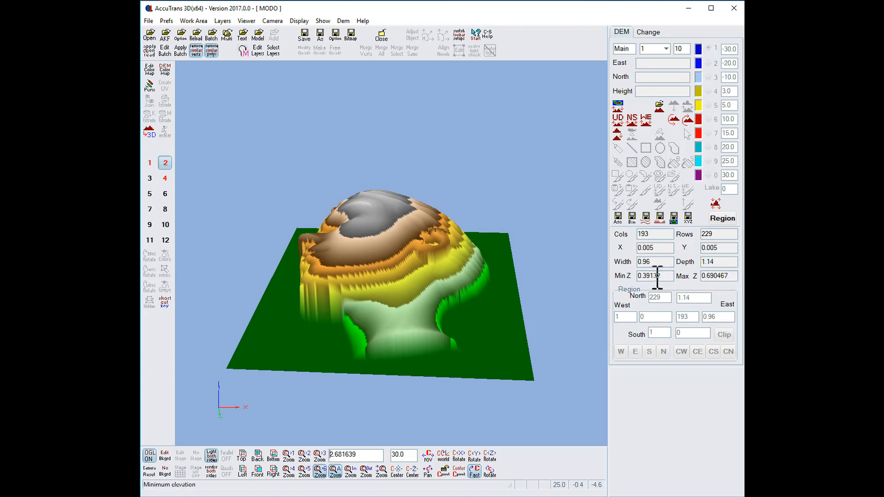
pyautogui.click(165, 179)
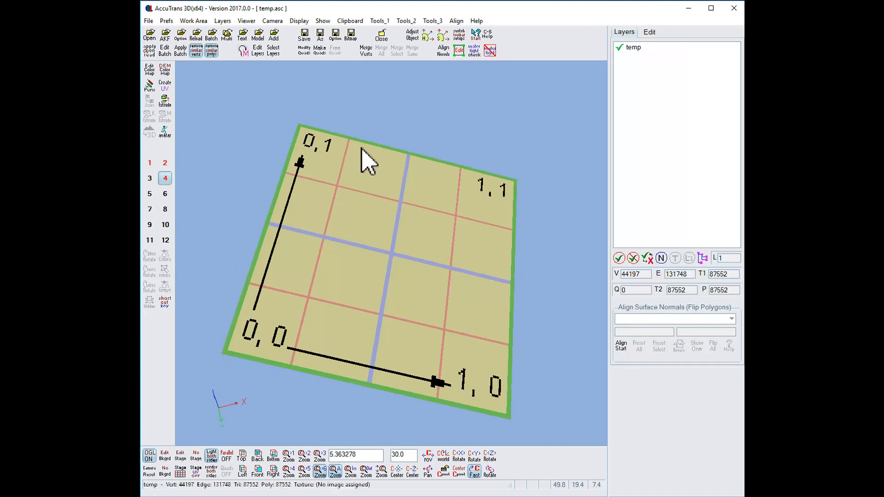
pyautogui.click(407, 33)
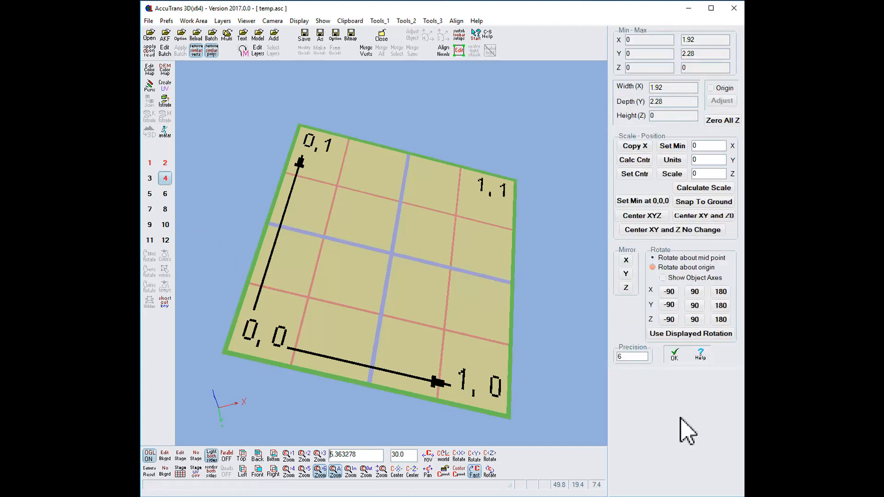
pyautogui.click(674, 356)
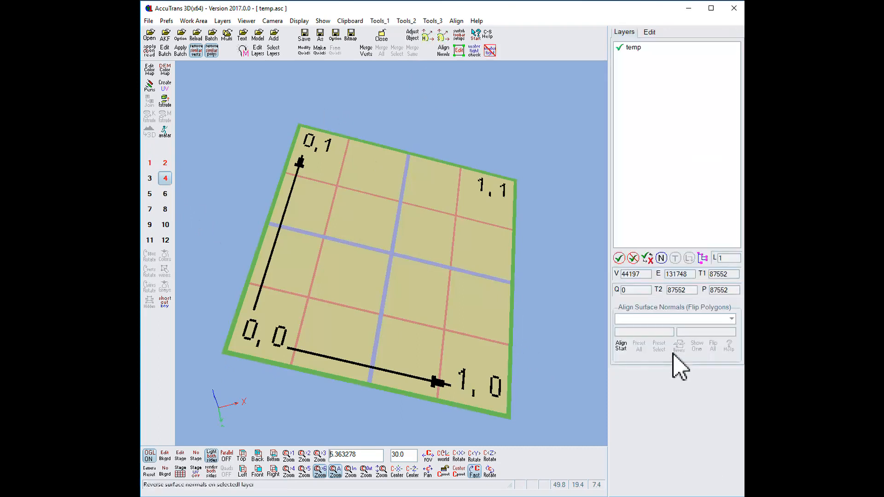
pyautogui.click(165, 163)
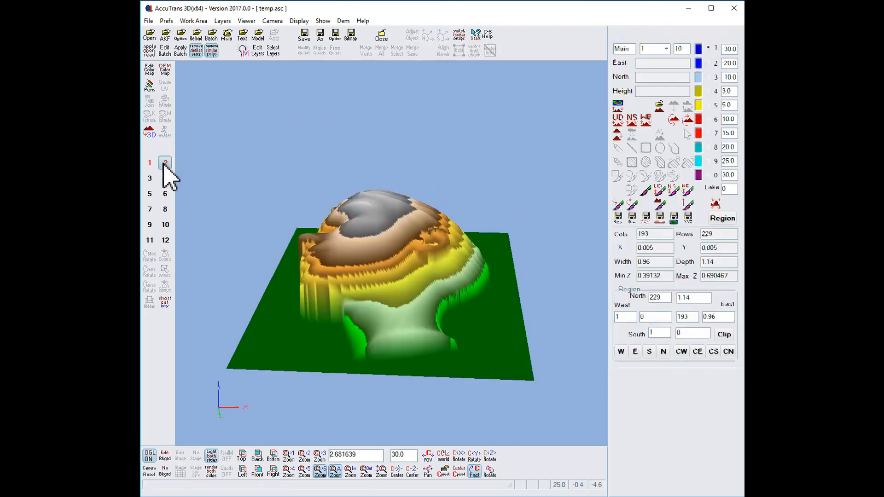
# Change the X and Y spacing of the landscape in work area 2 to 0.05.
pyautogui.moveTo(336, 296); pyautogui.dragTo(339, 302)
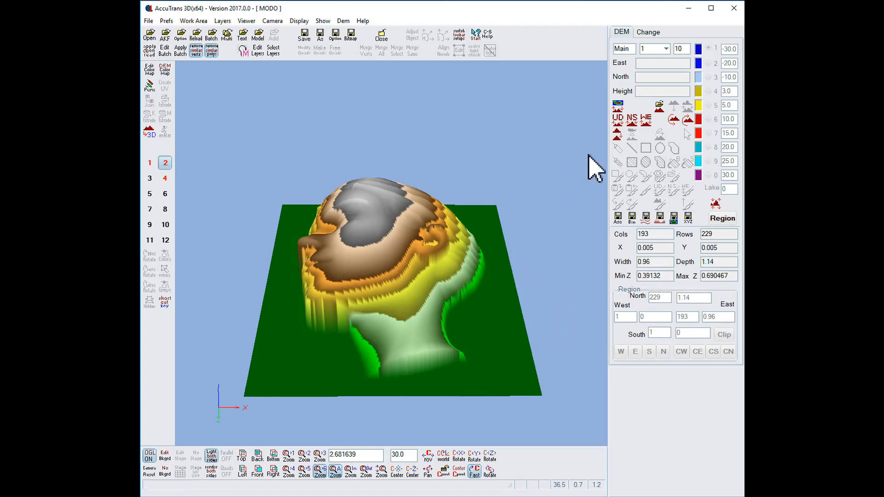
pyautogui.click(649, 32)
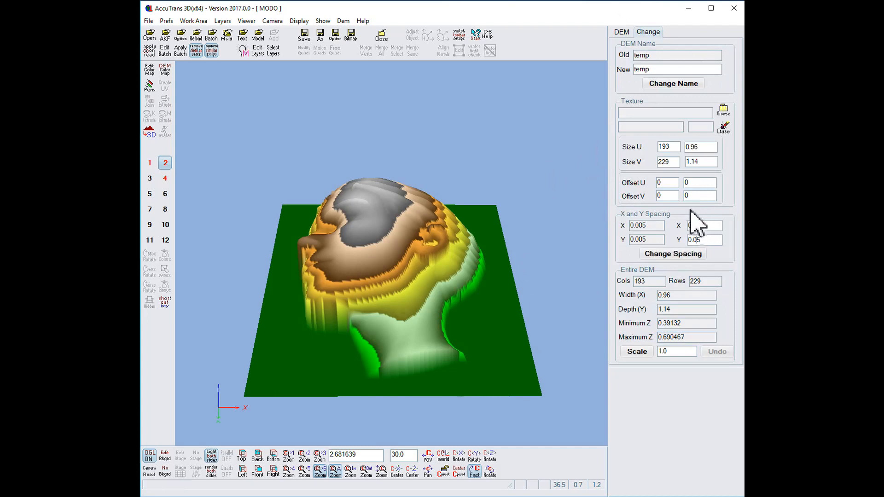
pyautogui.click(687, 255)
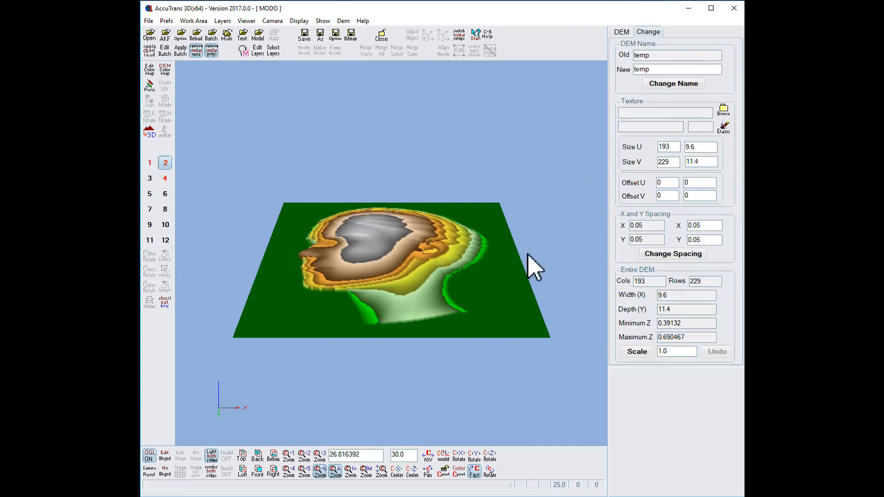
# Scale the landscape's heights by a factor of 10 and inspect the relief from another angle.
pyautogui.moveTo(417, 290)
pyautogui.mouseDown()
pyautogui.moveTo(415, 277)
pyautogui.moveTo(401, 286)
pyautogui.mouseUp()
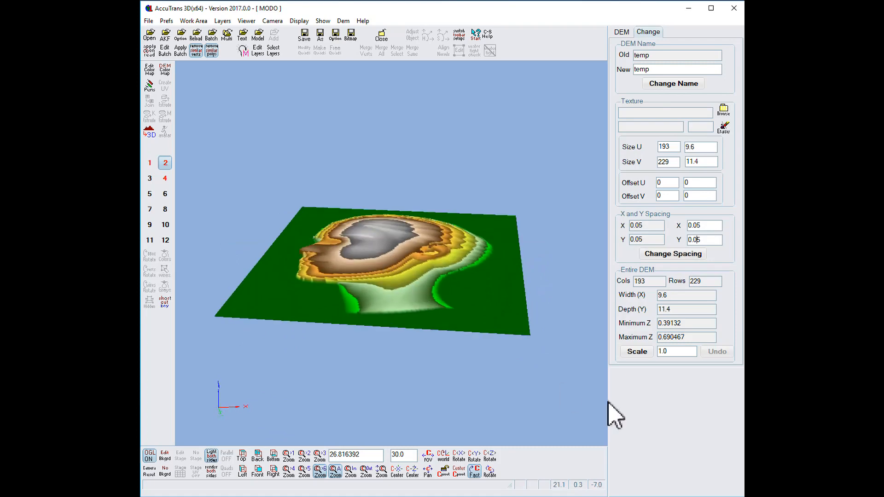
pyautogui.moveTo(677, 352); pyautogui.dragTo(642, 354)
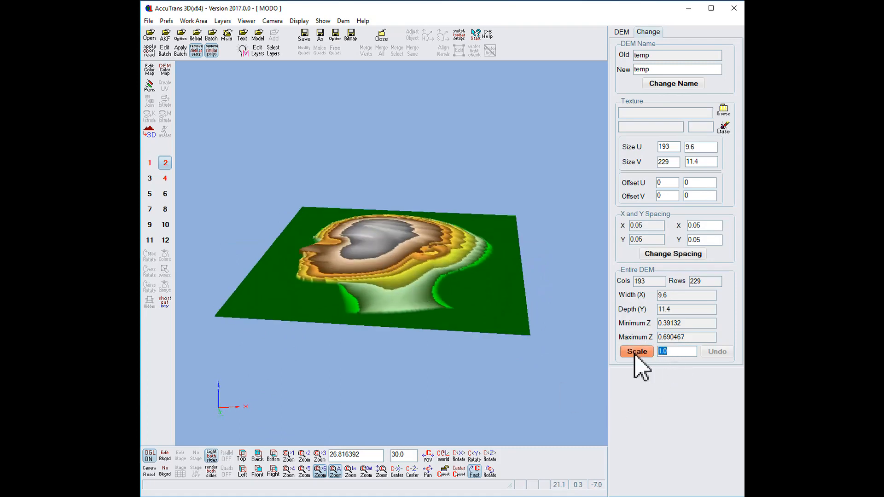
pyautogui.write('10')
pyautogui.click(636, 352)
pyautogui.moveTo(513, 385)
pyautogui.mouseDown()
pyautogui.moveTo(552, 387)
pyautogui.moveTo(523, 385)
pyautogui.mouseUp()
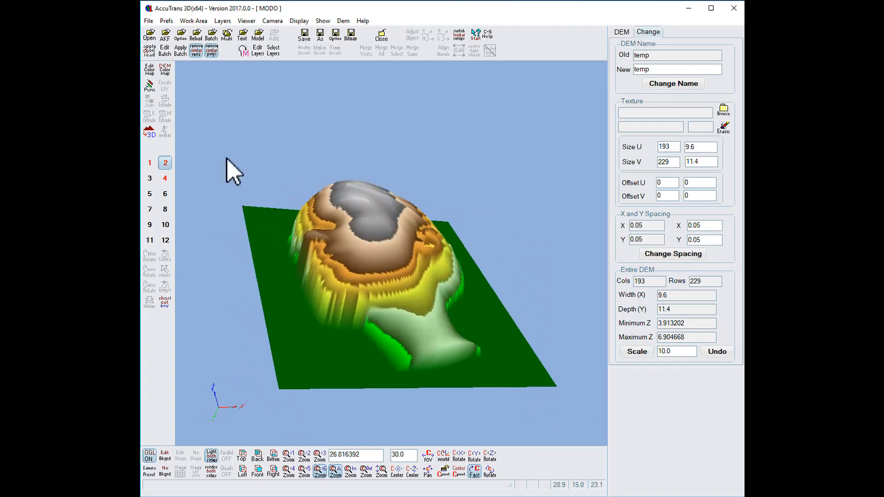
# Start saving the rescaled landscape as temp1.asc in ArcInfo ASCII Grid format in the Relief_To_CNC folder.
pyautogui.click(320, 36)
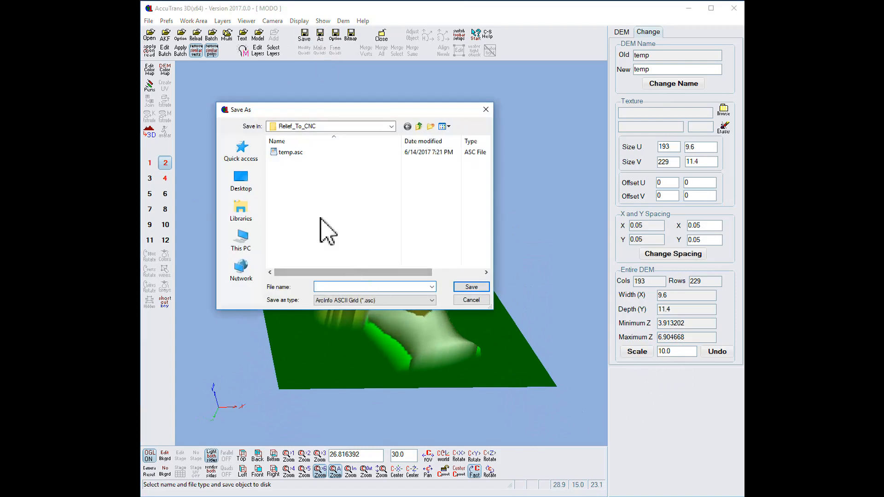
pyautogui.click(281, 152)
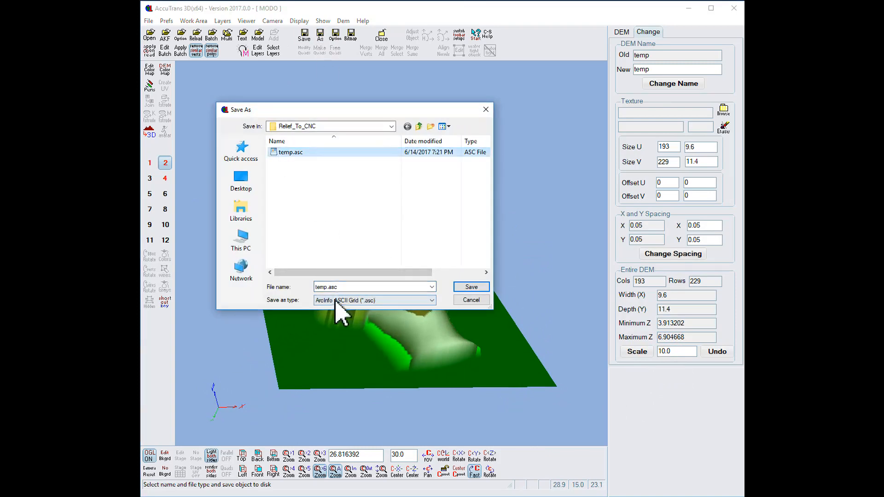
pyautogui.doubleClick(329, 287)
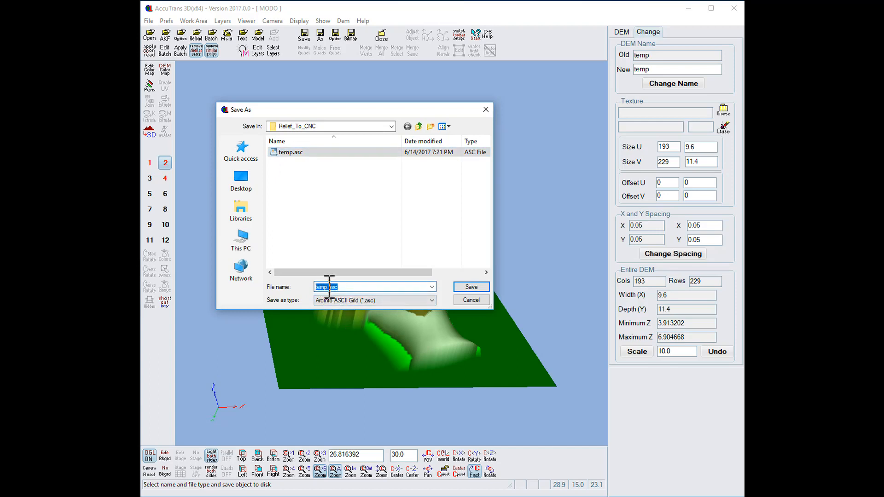
pyautogui.write('1')
pyautogui.click(470, 288)
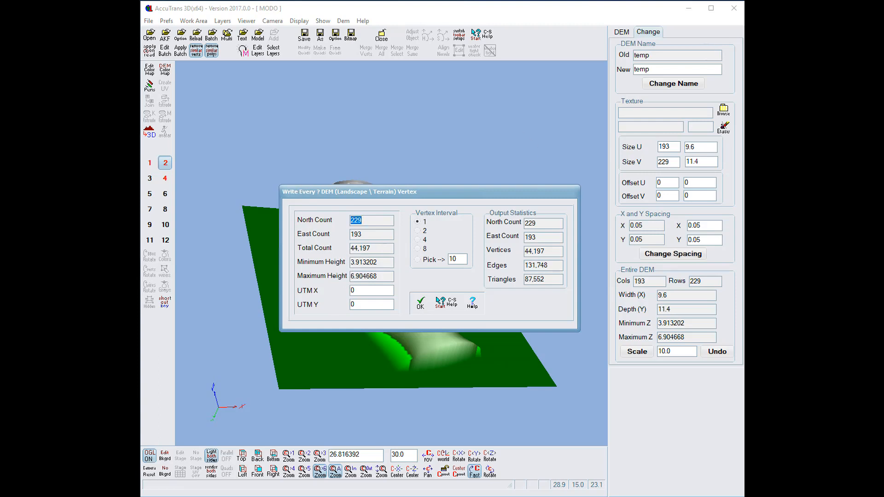
# Switch to the Relief_To_CNC folder, open temp.asc in WordPad, examine its corner coordinates and cell size, and close it.
pyautogui.hotkey('alt', 'Tab')
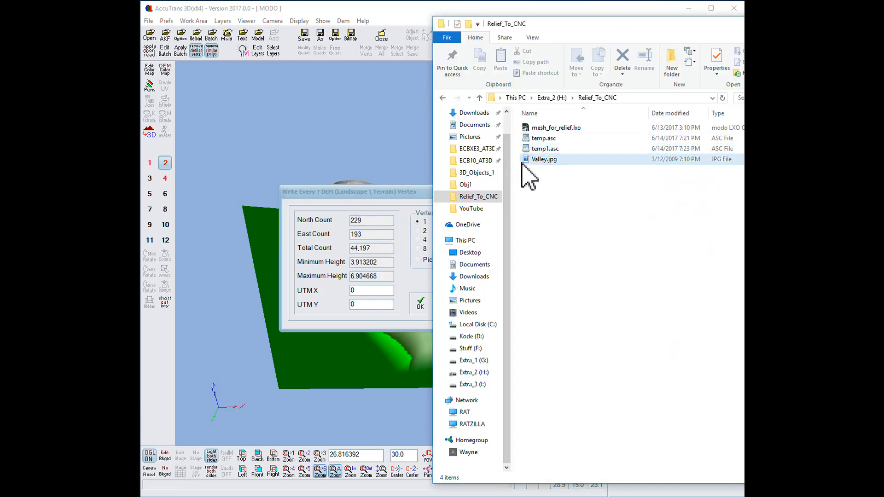
pyautogui.click(526, 140)
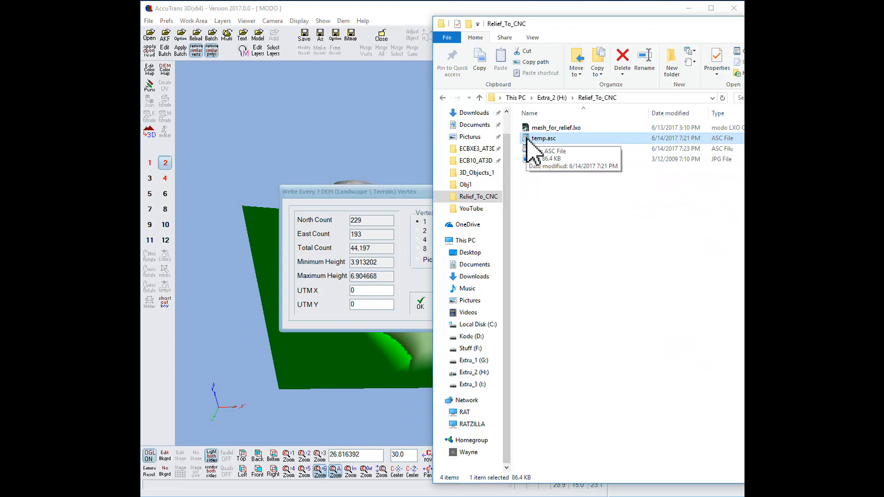
pyautogui.rightClick(528, 140)
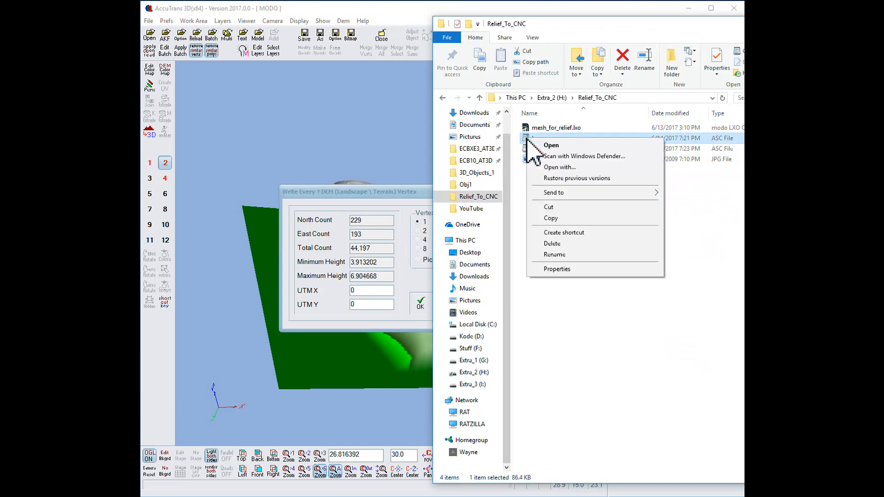
pyautogui.click(552, 146)
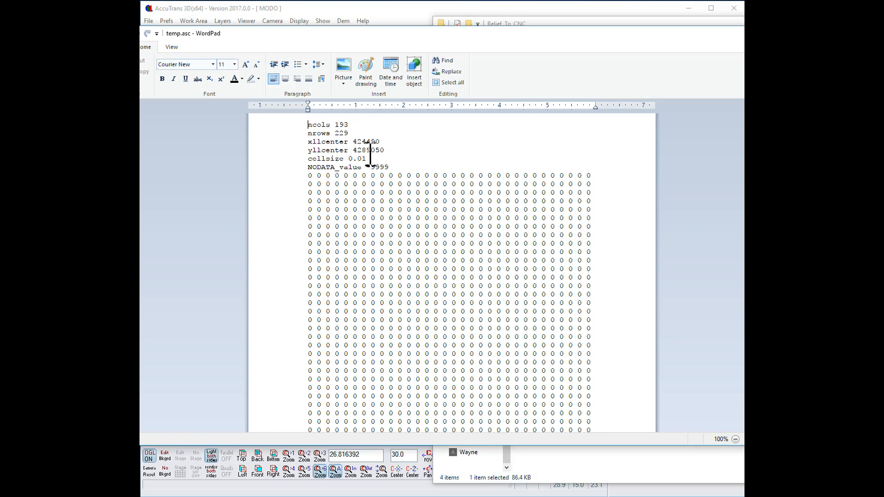
pyautogui.hotkey('alt', 'F4')
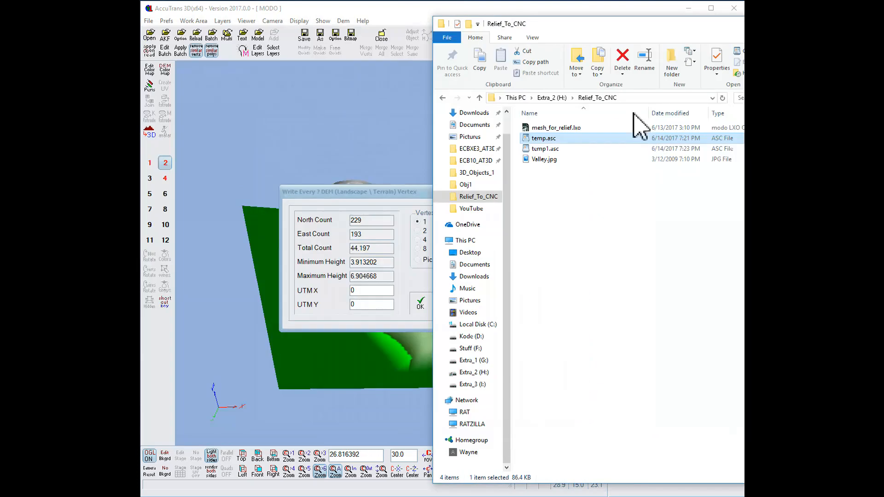
# Set UTM X and UTM Y to 1 and write the height grid with a vertex interval of 1.
pyautogui.click(375, 196)
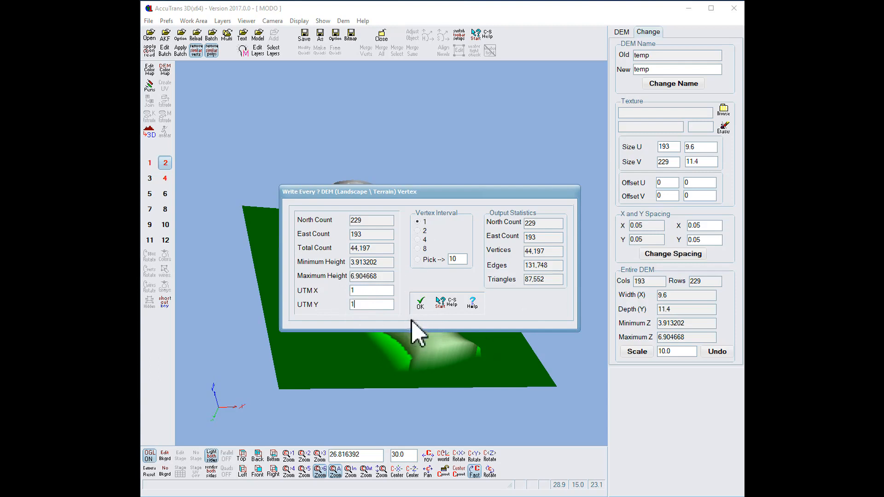
pyautogui.click(420, 303)
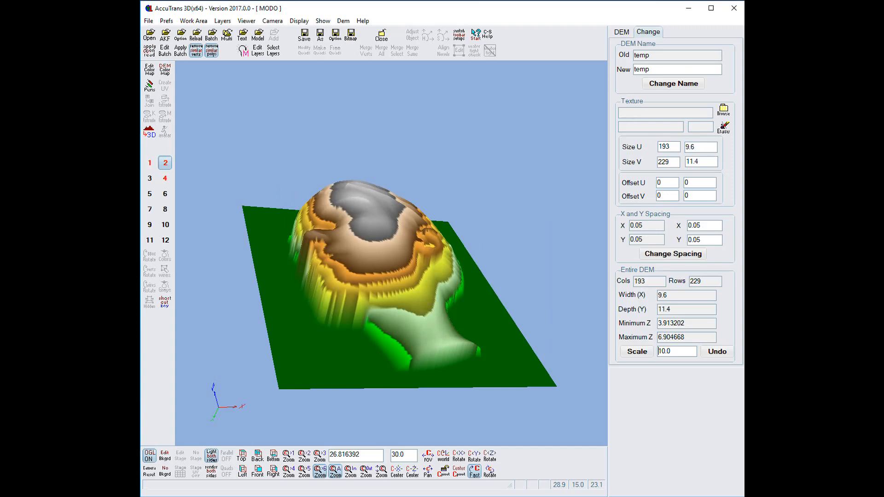
# Open temp1.asc from the Relief_To_CNC folder in WordPad, check its header and height values, and close it.
pyautogui.hotkey('alt', 'Tab')
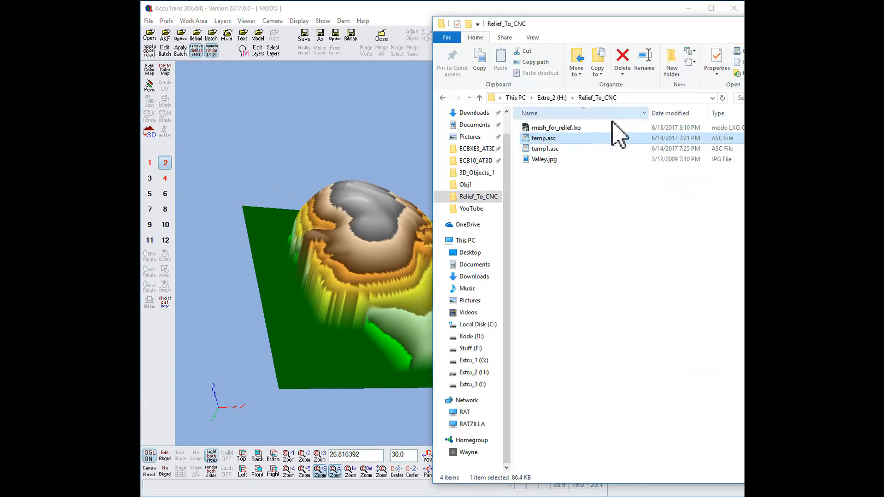
pyautogui.click(538, 149)
pyautogui.rightClick(530, 151)
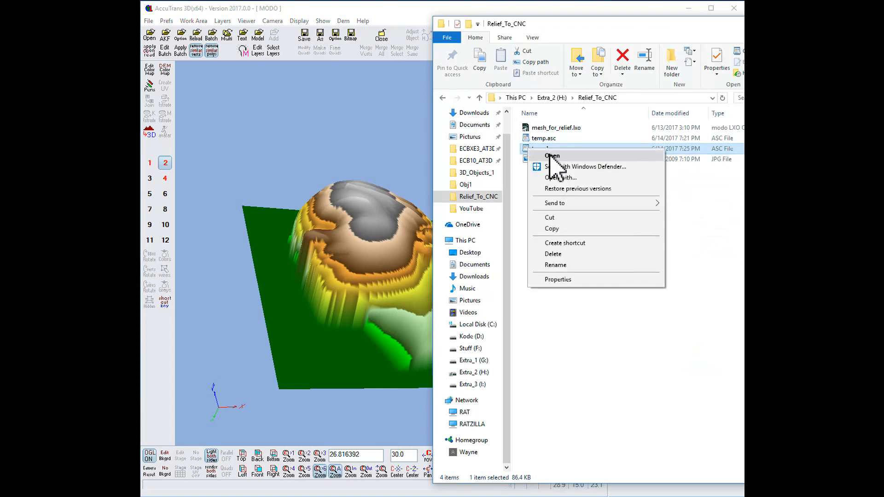
pyautogui.click(553, 156)
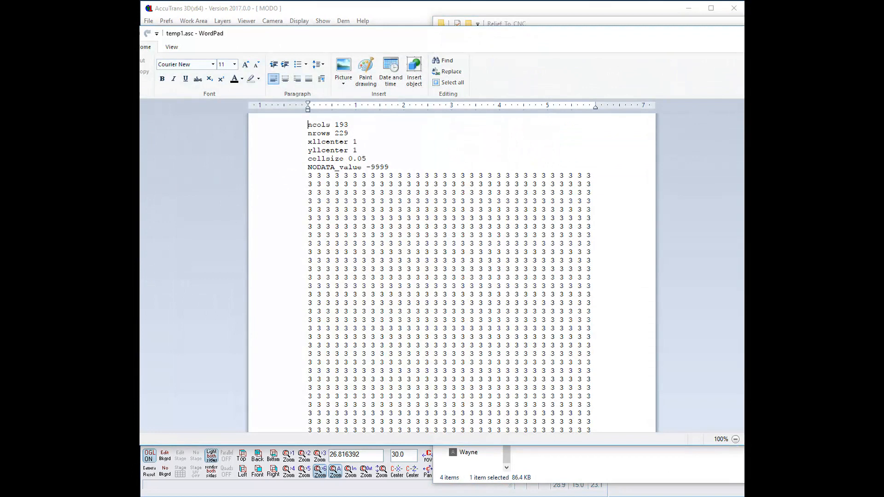
pyautogui.hotkey('alt', 'F4')
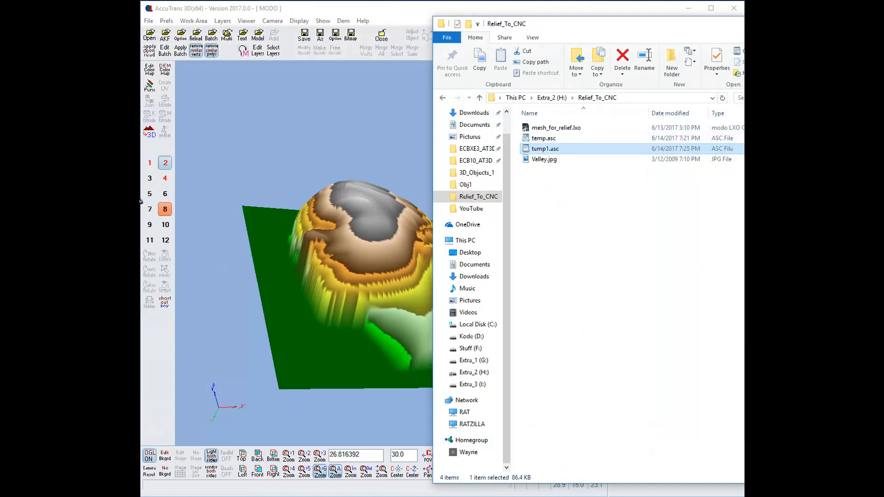
# Open temp1.asc as an ArcInfo ASCII Grid DEM in work area 6, accepting meters for cell size and height.
pyautogui.click(164, 195)
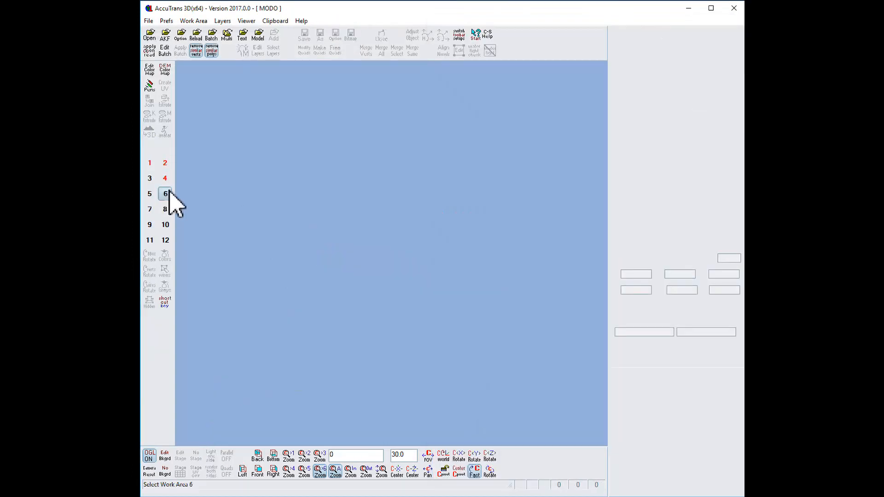
pyautogui.click(148, 21)
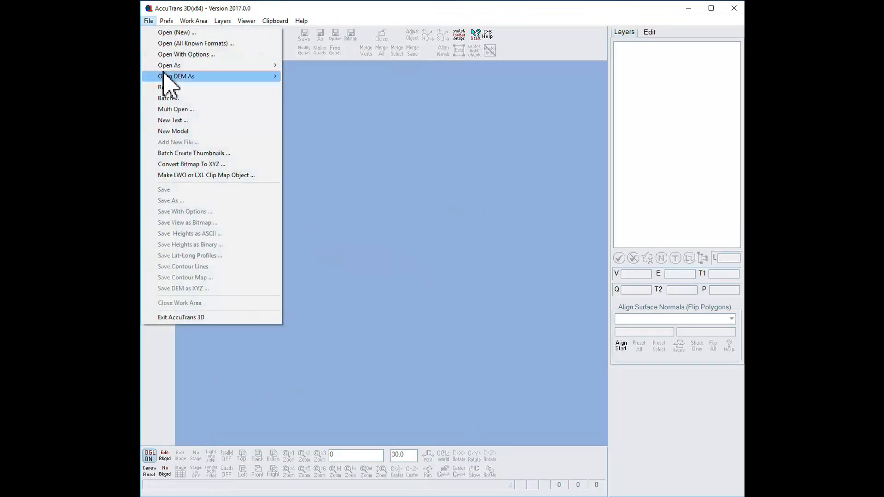
pyautogui.moveTo(194, 77)
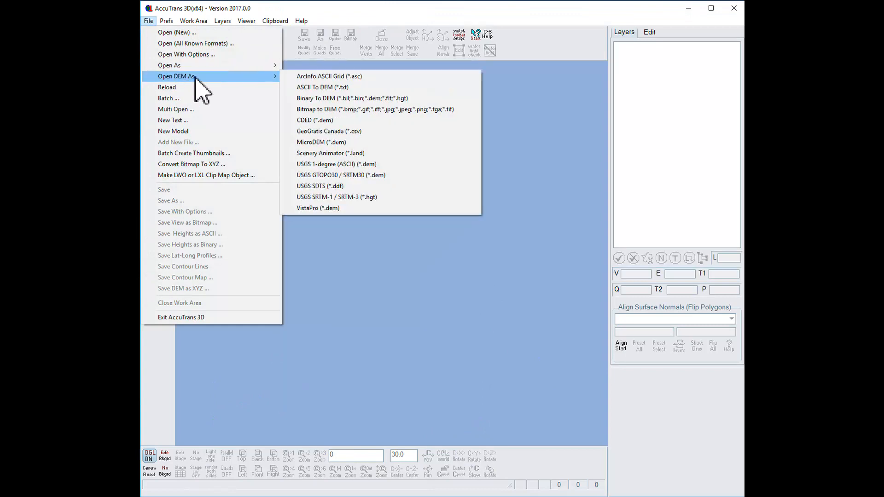
pyautogui.click(302, 77)
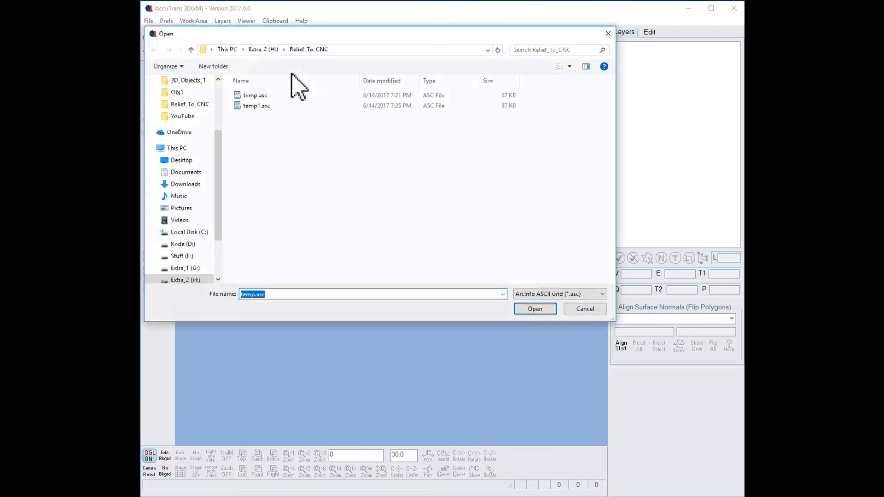
pyautogui.click(242, 105)
pyautogui.click(534, 309)
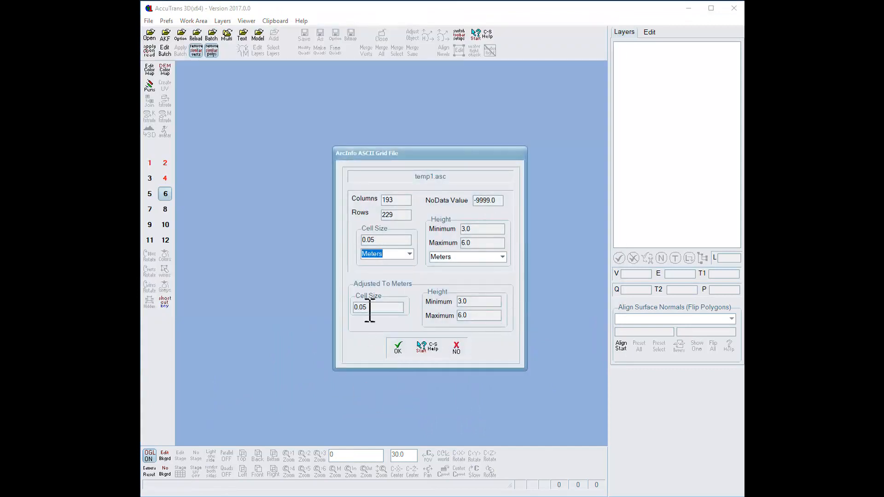
pyautogui.click(399, 351)
pyautogui.moveTo(375, 361); pyautogui.dragTo(396, 359)
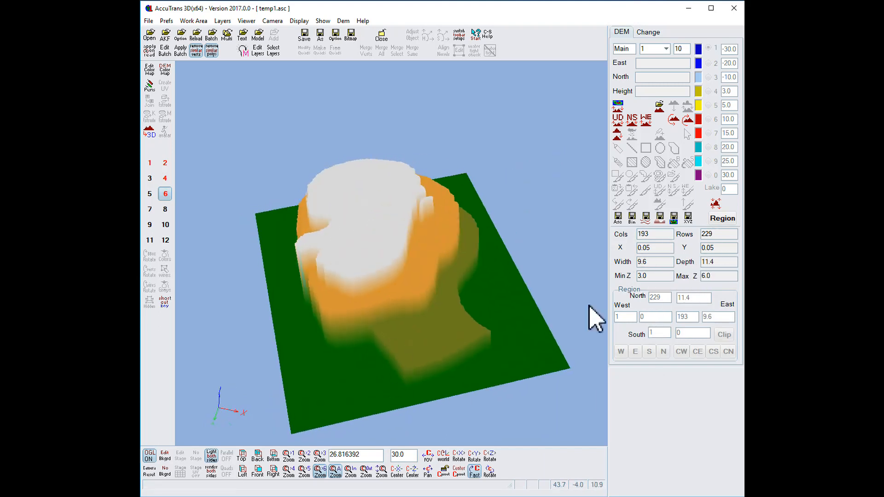
# Convert the imported temp1 DEM to a 3D mesh and inspect its stepped surface from above.
pyautogui.click(149, 133)
pyautogui.click(305, 320)
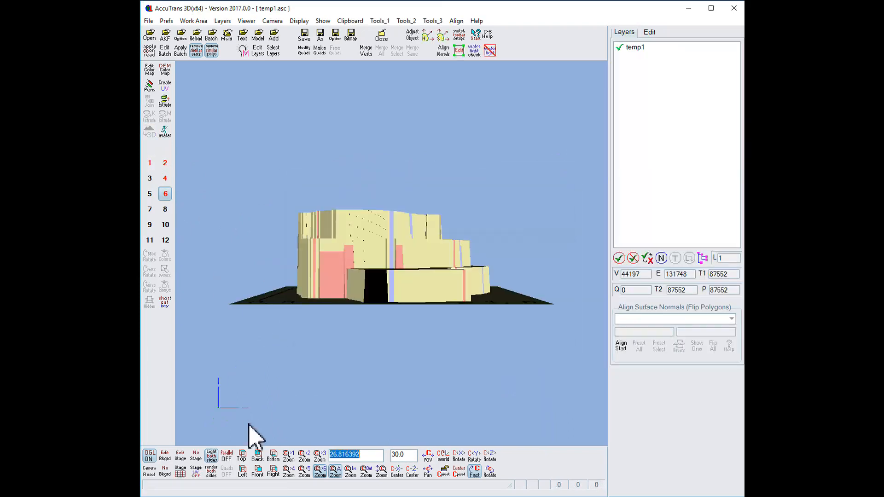
pyautogui.moveTo(335, 292); pyautogui.dragTo(334, 310)
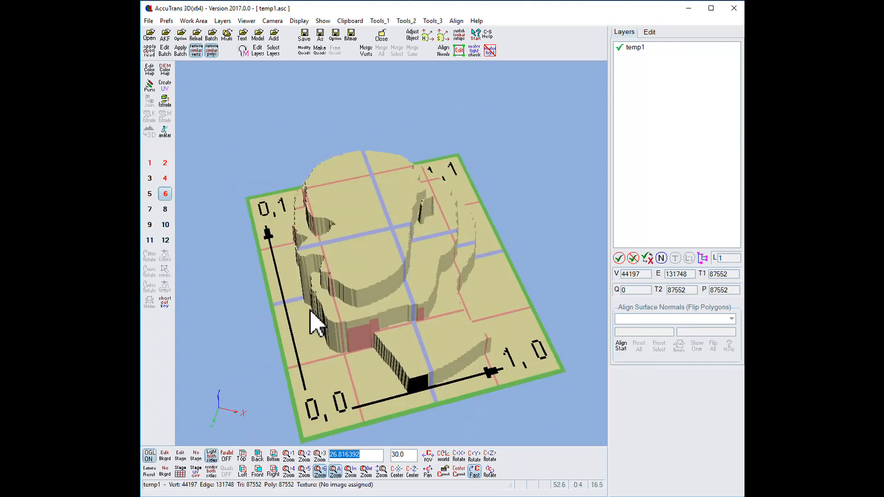
# Set the X and Y spacing of the landscape in work area 2 to 0.5 and scale its heights by 10.
pyautogui.click(165, 164)
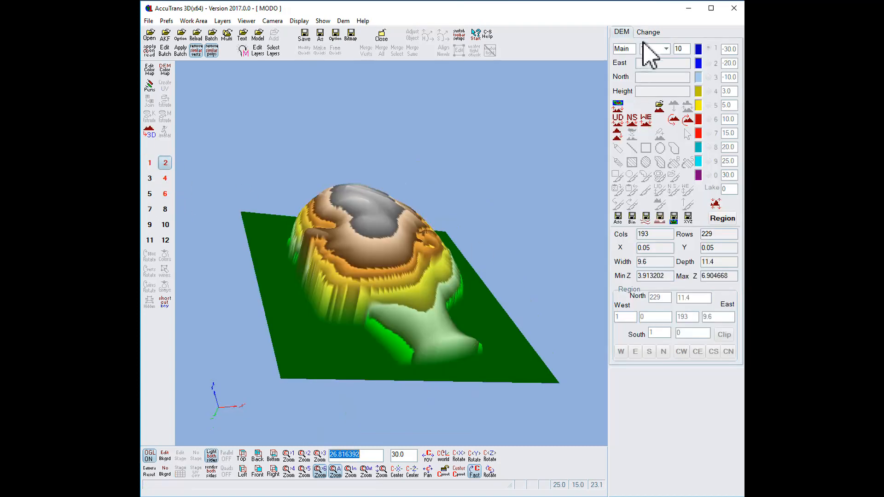
pyautogui.click(648, 32)
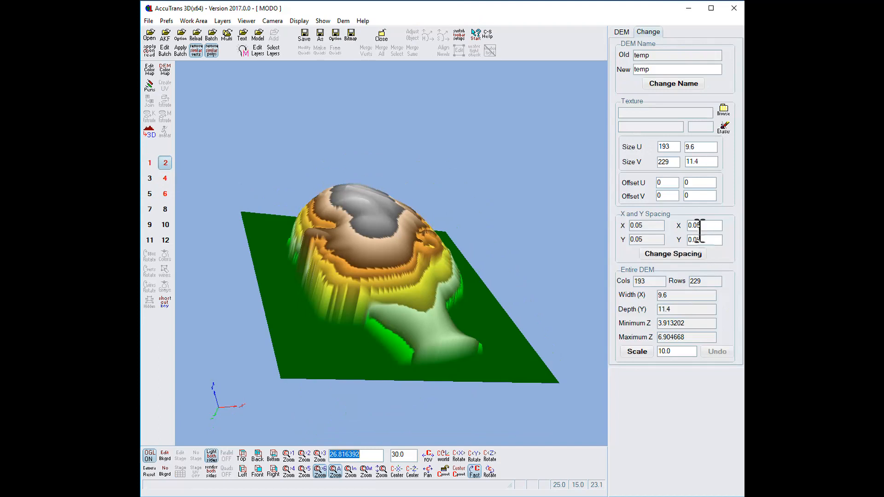
pyautogui.press('BackSpace')
pyautogui.press('BackSpace')
pyautogui.click(673, 254)
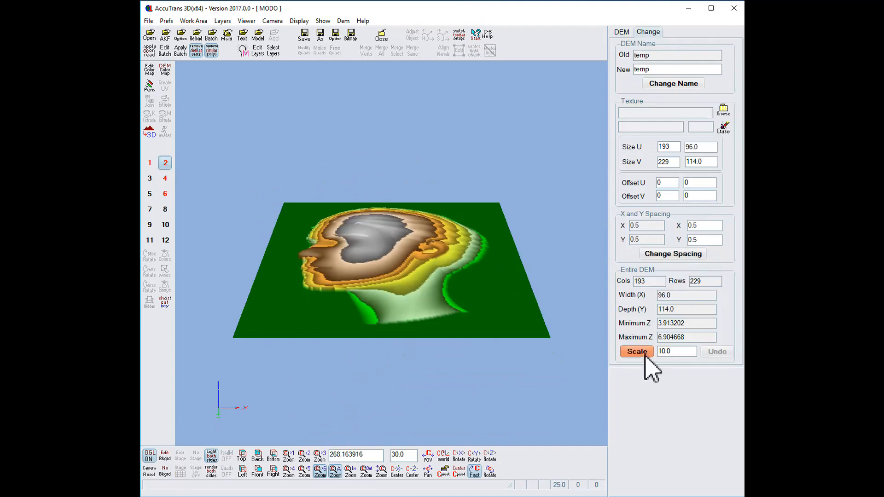
pyautogui.click(644, 355)
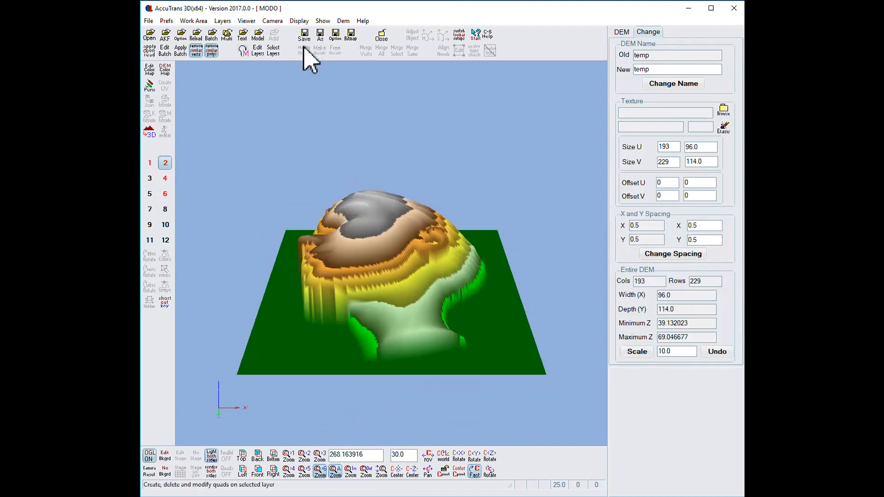
# Save the rescaled landscape as the ArcInfo ASCII grid temp2.asc in the Relief_To_CNC folder, writing every vertex.
pyautogui.click(320, 38)
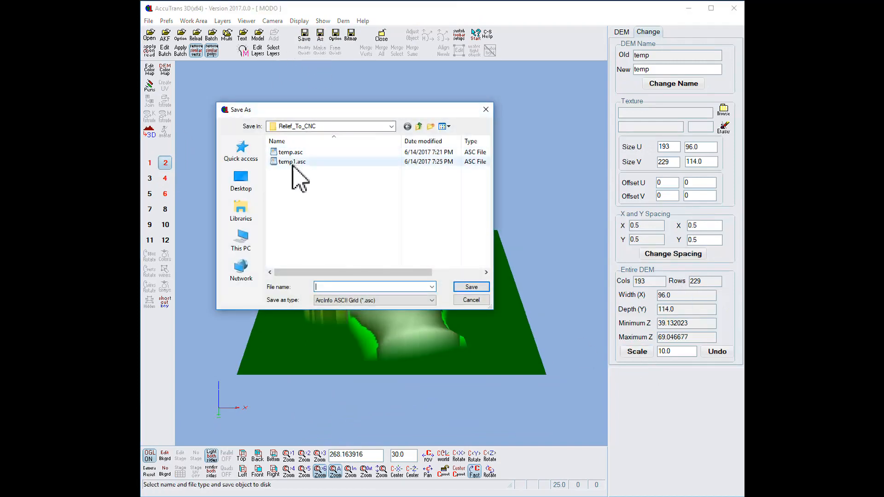
pyautogui.click(291, 153)
pyautogui.click(329, 287)
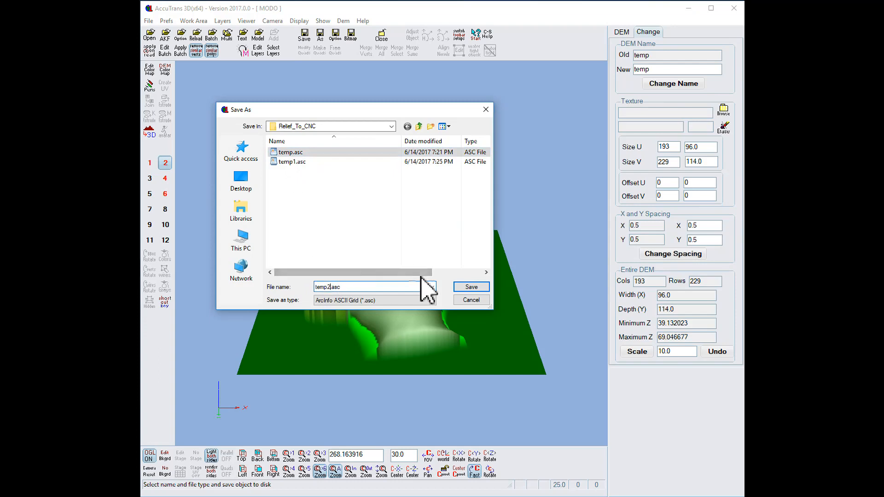
pyautogui.click(472, 287)
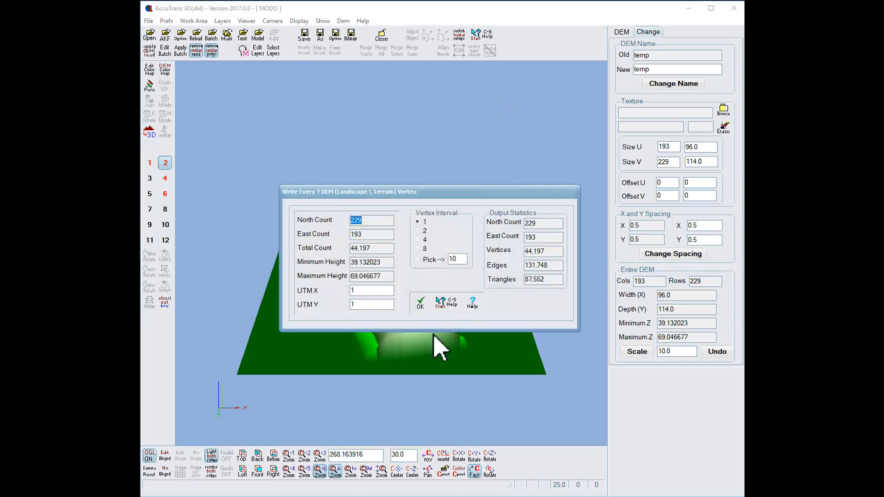
pyautogui.click(420, 304)
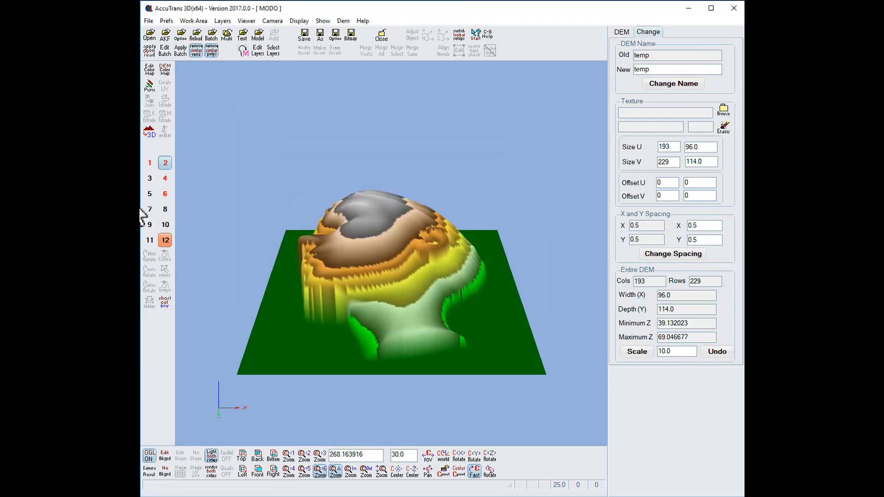
# Open temp2.asc as an ArcInfo ASCII Grid DEM in work area 8, accepting meters for cell size and height.
pyautogui.click(166, 209)
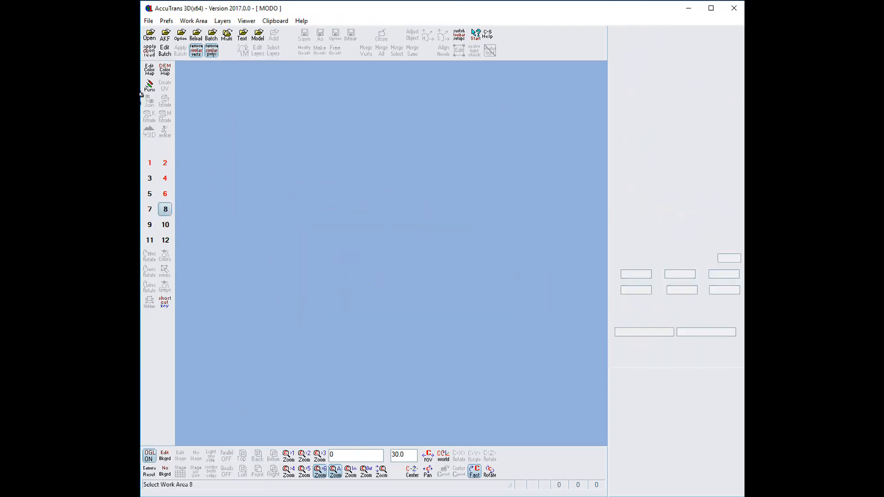
pyautogui.click(156, 35)
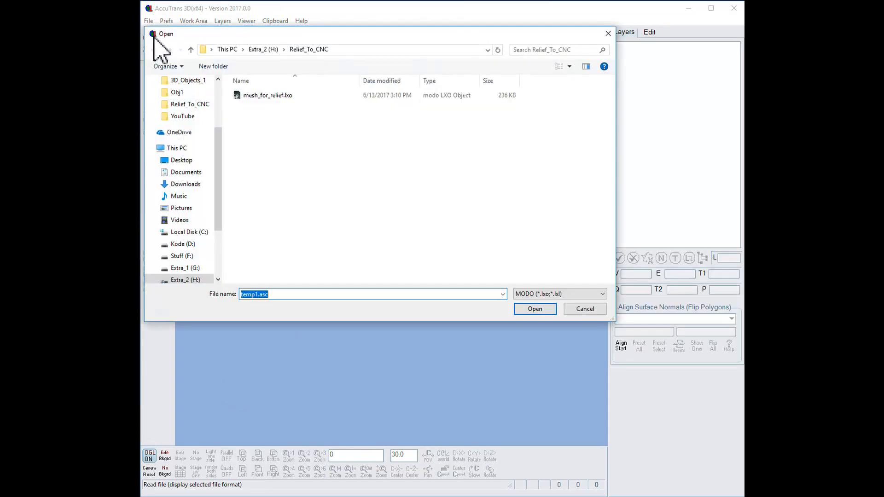
pyautogui.click(595, 309)
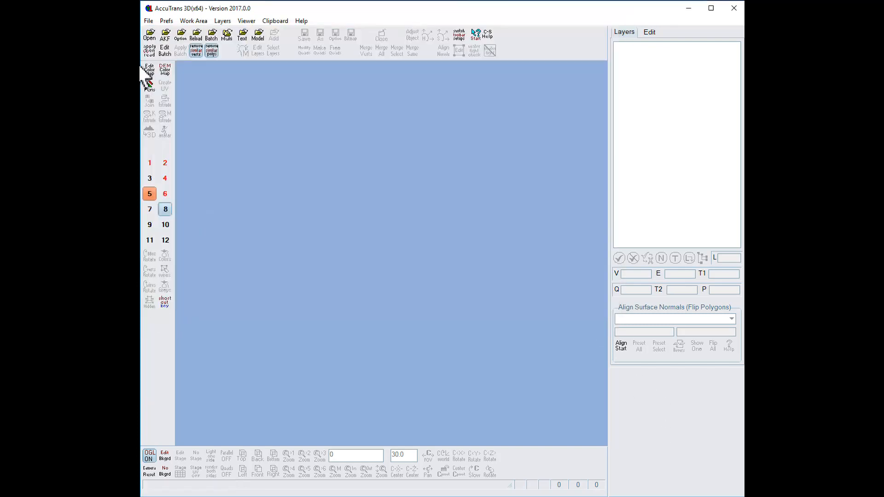
pyautogui.click(148, 21)
pyautogui.moveTo(187, 77)
pyautogui.click(321, 77)
pyautogui.click(245, 119)
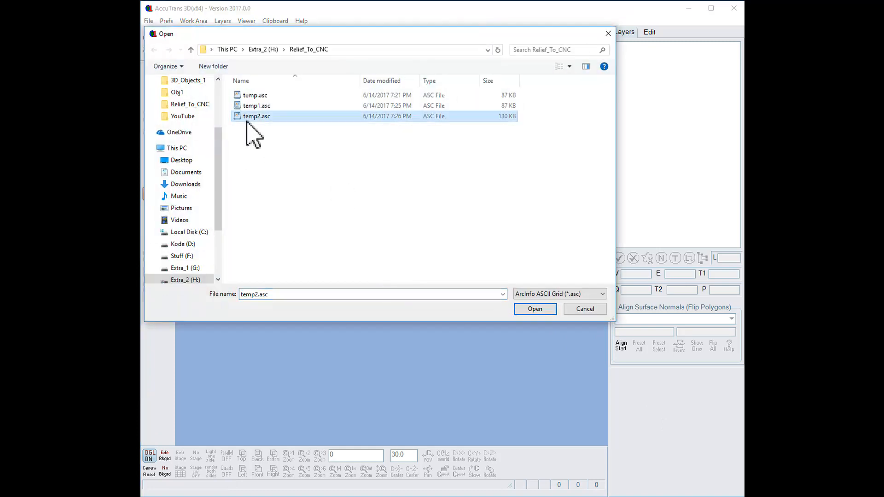
pyautogui.click(532, 310)
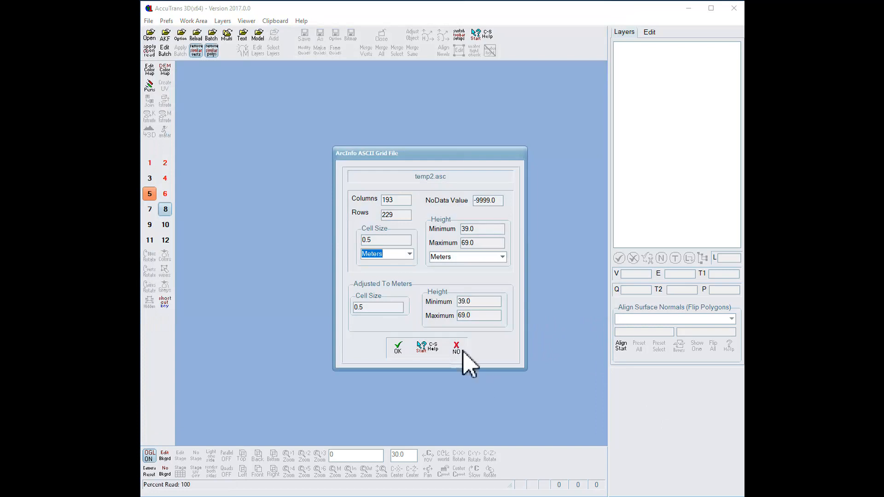
pyautogui.click(404, 353)
# Convert the imported temp2 DEM to a 3D mesh with vertex interval 1 and all faces kept, and inspect its surface up close.
pyautogui.moveTo(280, 351); pyautogui.dragTo(299, 332)
pyautogui.scroll(5, 297, 332)
pyautogui.scroll(4, 367, 367)
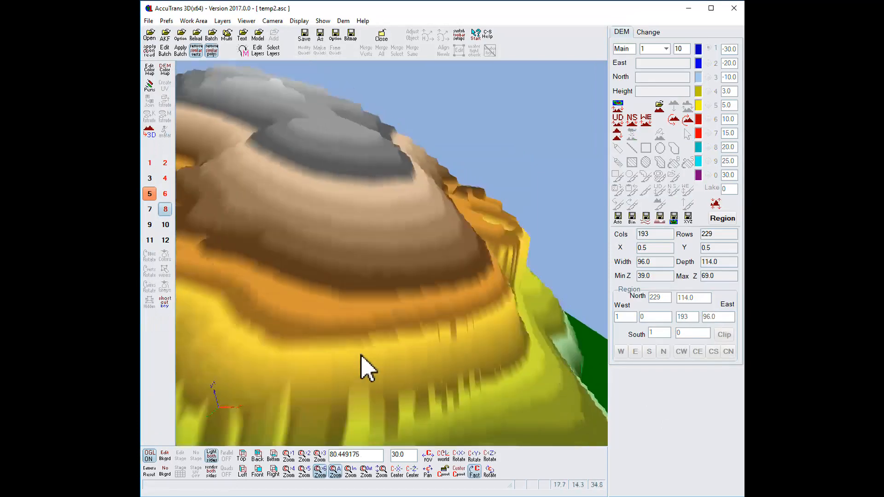
pyautogui.moveTo(416, 335); pyautogui.dragTo(429, 338)
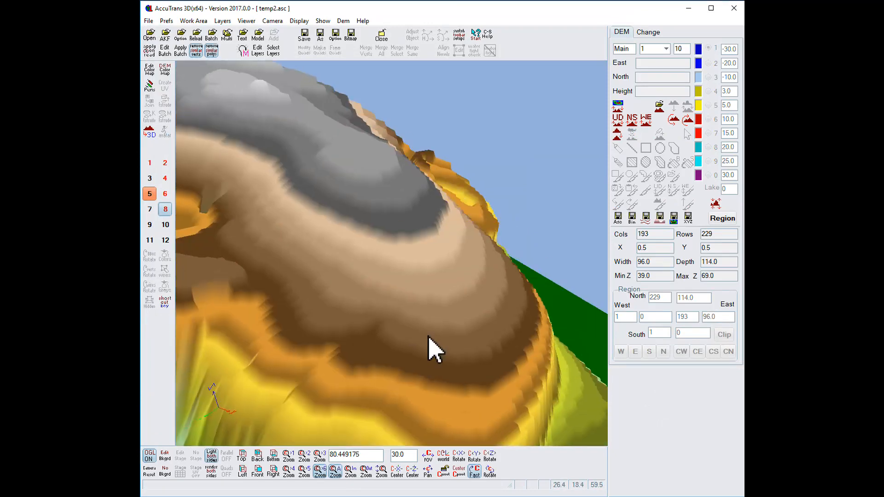
pyautogui.click(146, 136)
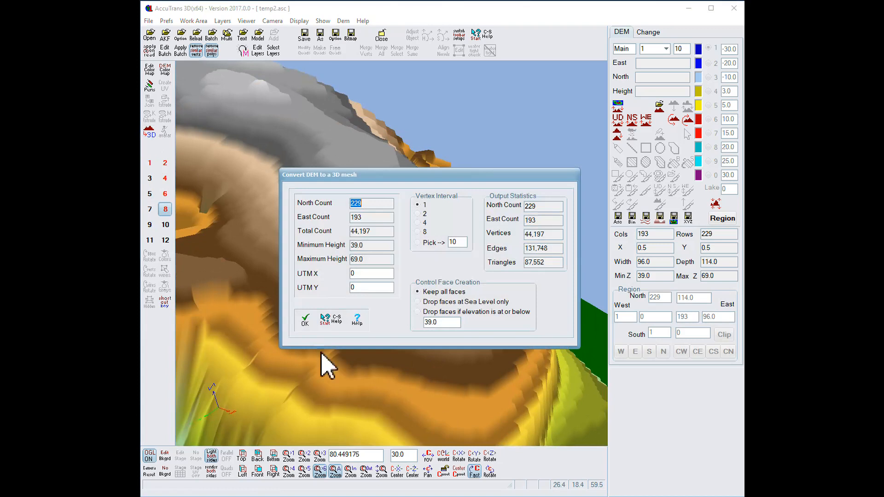
pyautogui.click(307, 322)
pyautogui.moveTo(354, 368); pyautogui.dragTo(371, 408)
pyautogui.scroll(3, 358, 331)
pyautogui.moveTo(357, 328); pyautogui.dragTo(405, 355)
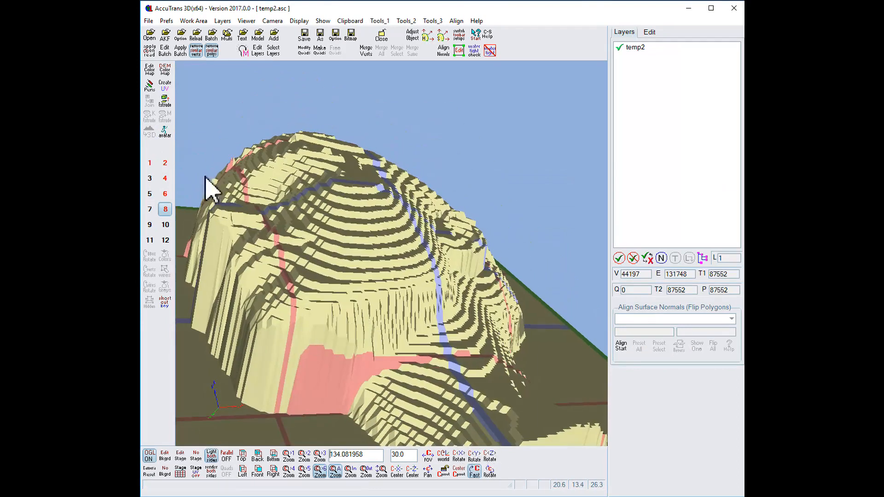
# Set the X and Y spacing of the landscape in work area 2 to 5.0 and scale its heights by 10.
pyautogui.click(164, 165)
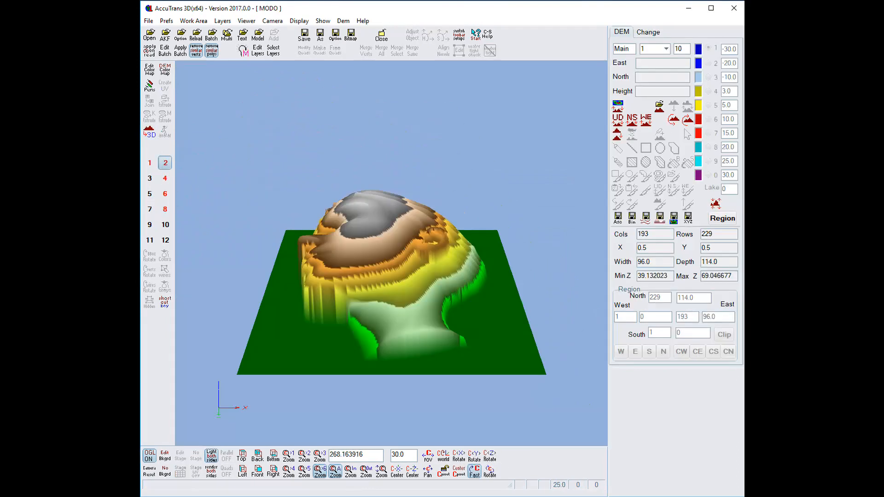
pyautogui.click(650, 33)
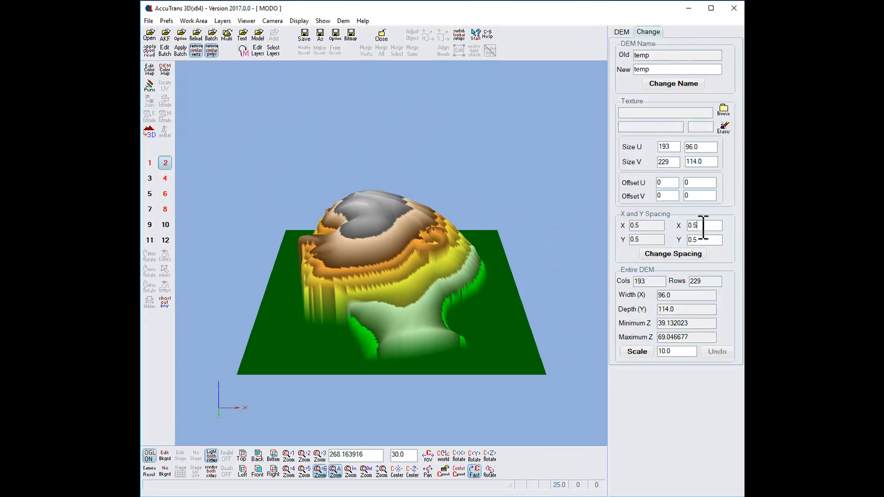
pyautogui.write('55')
pyautogui.click(665, 259)
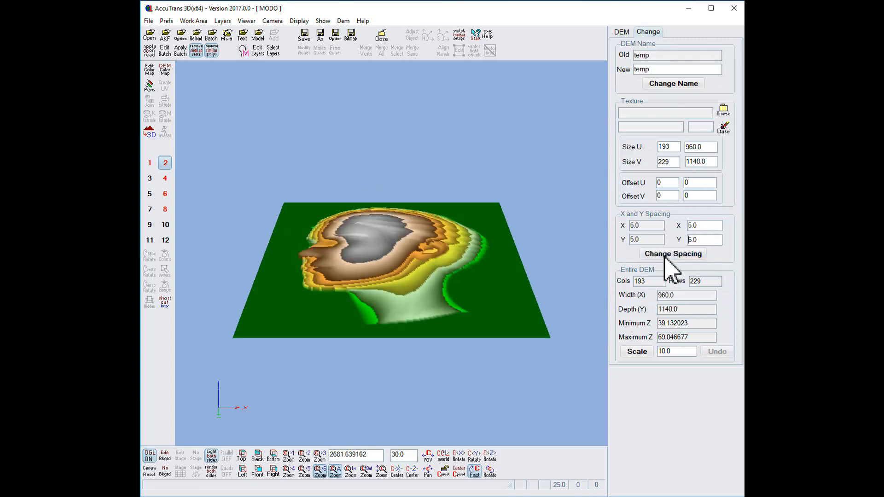
pyautogui.click(641, 353)
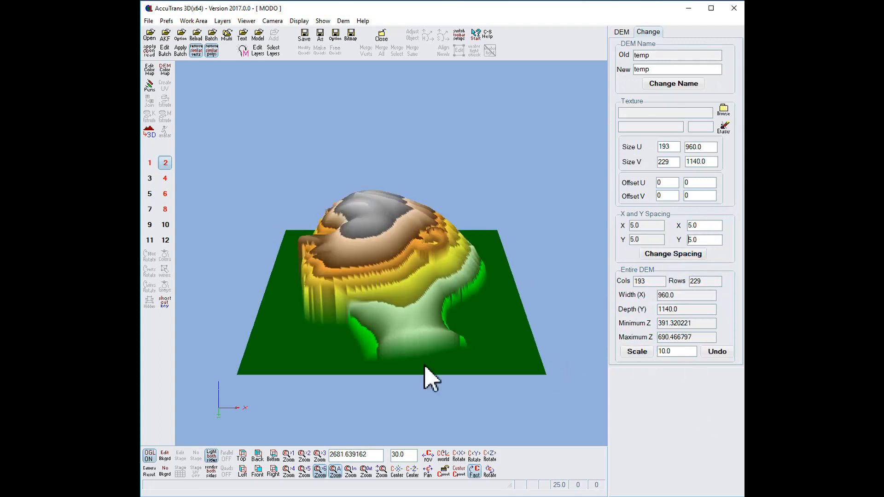
# Save the enlarged landscape as the ArcInfo ASCII grid temp3.asc in the Relief_To_CNC folder, writing every vertex.
pyautogui.click(320, 36)
pyautogui.click(295, 153)
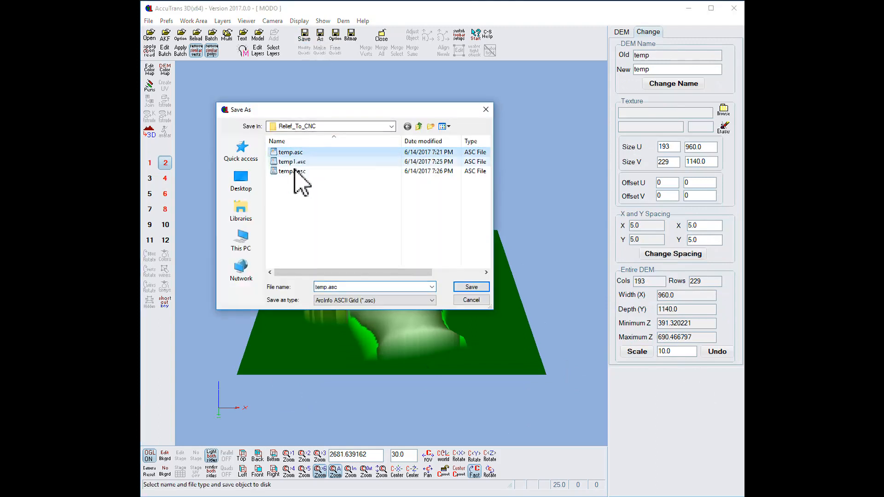
pyautogui.doubleClick(329, 287)
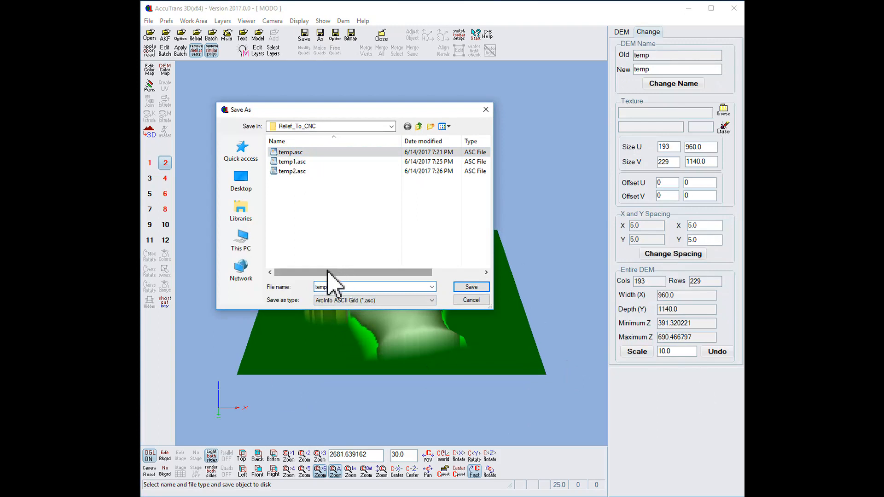
pyautogui.click(468, 288)
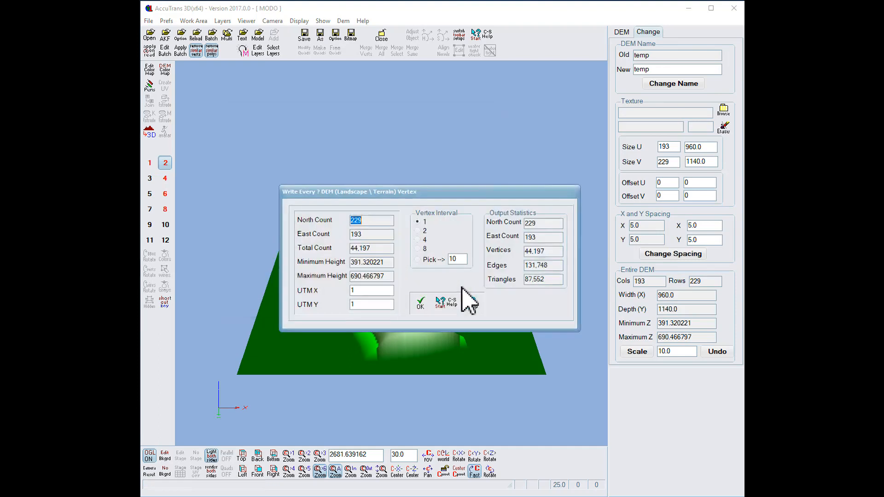
pyautogui.click(418, 303)
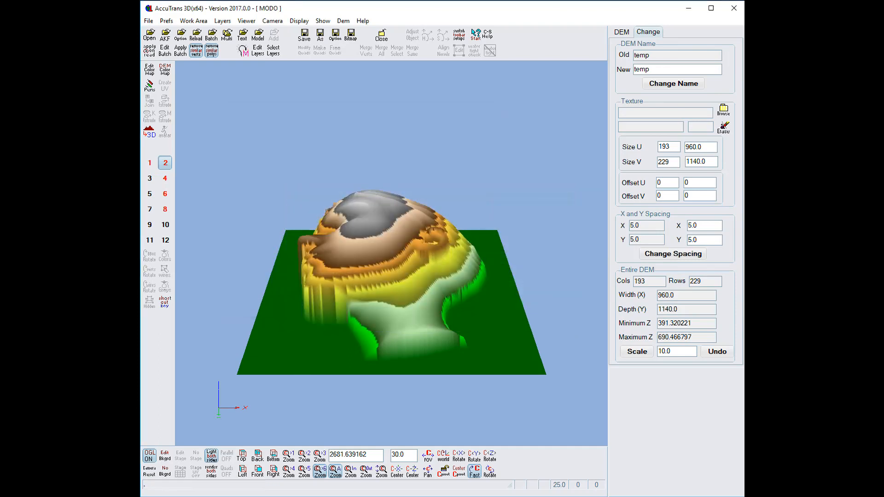
# Open temp3.asc as an ArcInfo ASCII Grid DEM in work area 10, accepting meters for cell size and height.
pyautogui.click(166, 224)
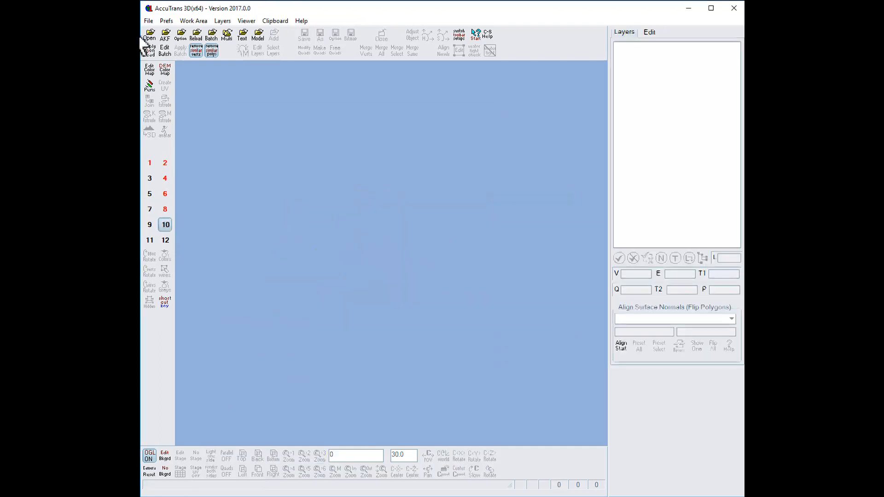
pyautogui.click(148, 21)
pyautogui.moveTo(189, 76)
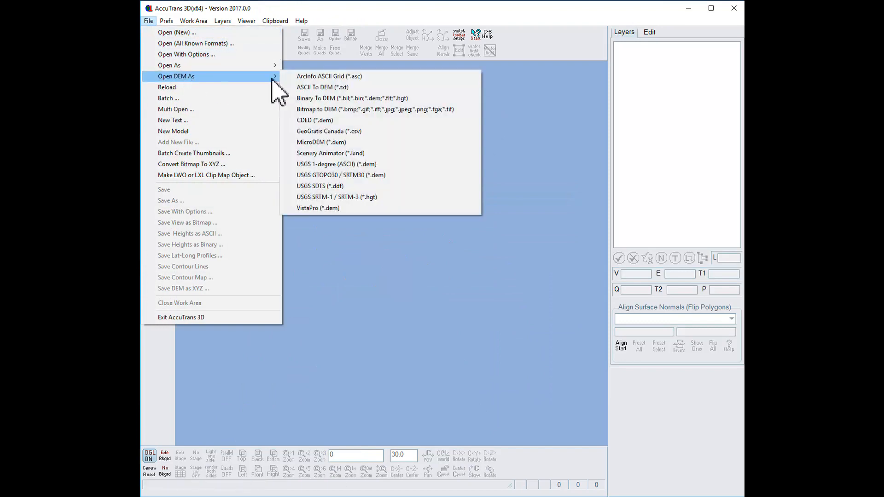
pyautogui.click(320, 77)
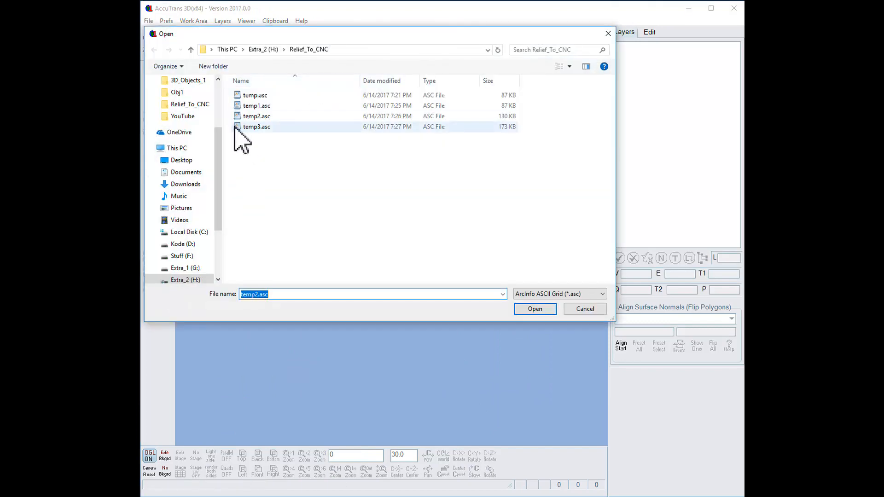
pyautogui.click(236, 128)
pyautogui.doubleClick(237, 129)
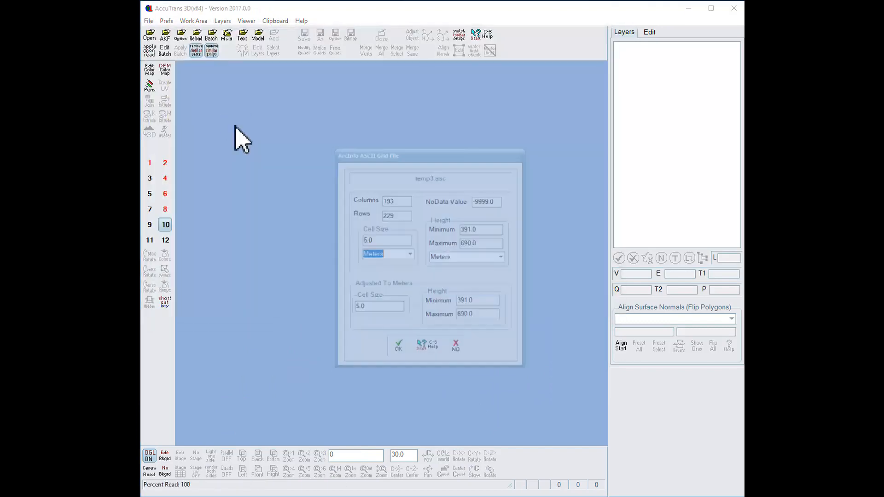
pyautogui.click(399, 348)
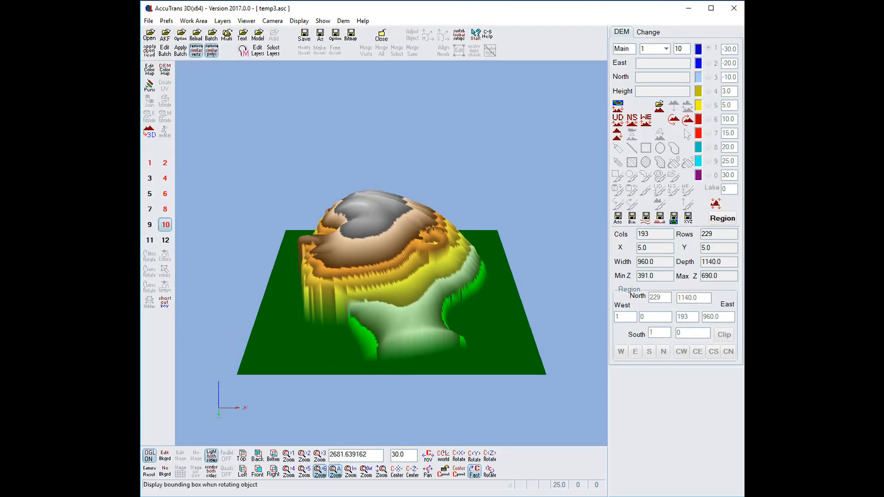
# Convert the imported temp3 DEM to a 3D mesh with vertex interval 1 and all faces kept, and inspect the smoothness of its surface.
pyautogui.scroll(5, 369, 271)
pyautogui.scroll(3, 363, 272)
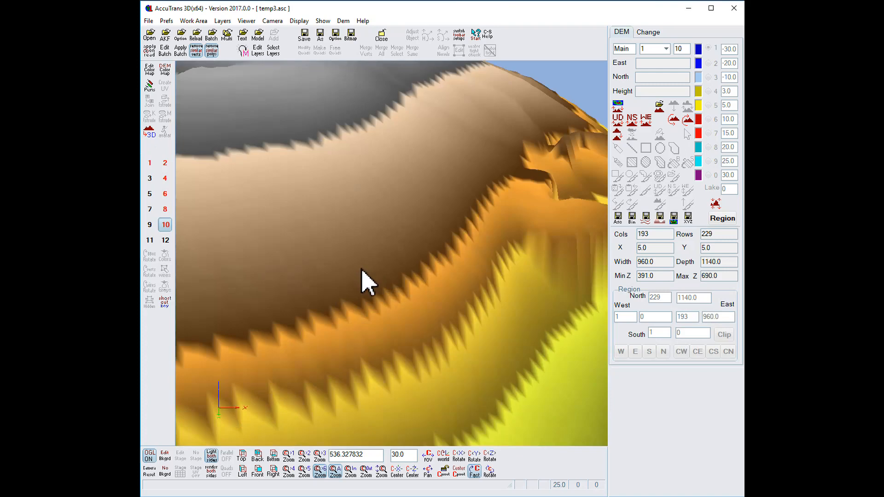
pyautogui.click(148, 134)
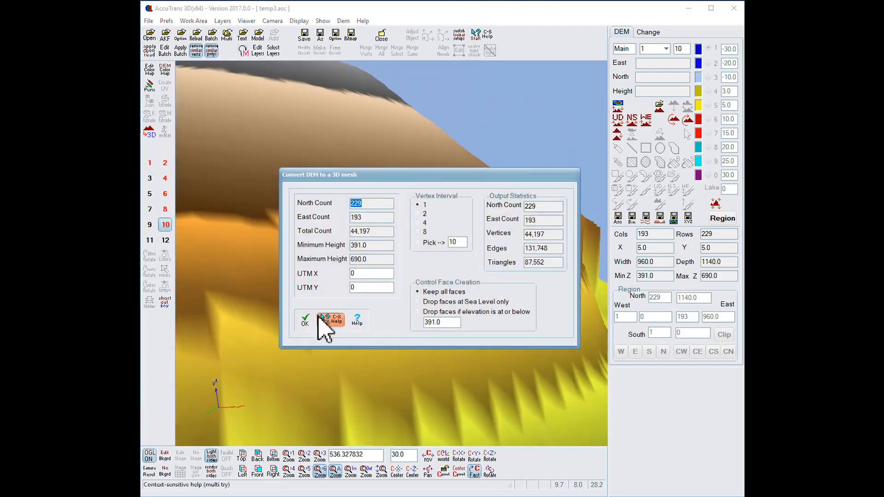
pyautogui.click(305, 320)
pyautogui.moveTo(316, 320); pyautogui.dragTo(334, 350)
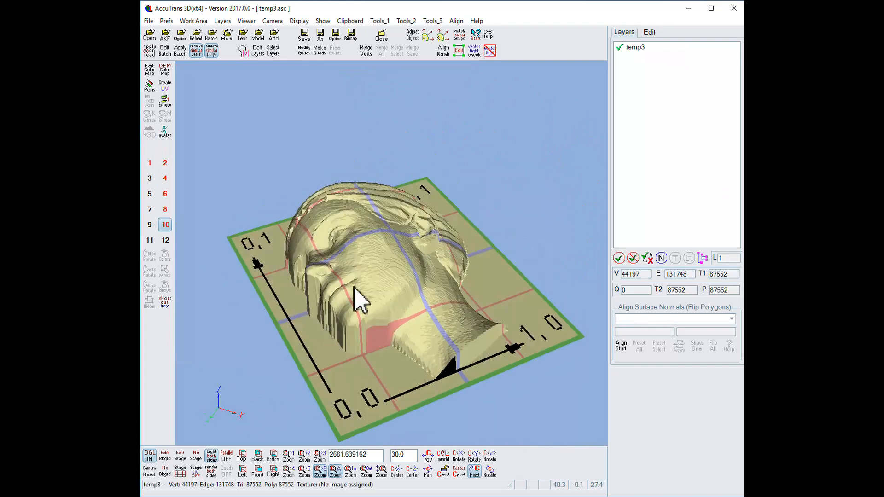
pyautogui.scroll(6, 358, 290)
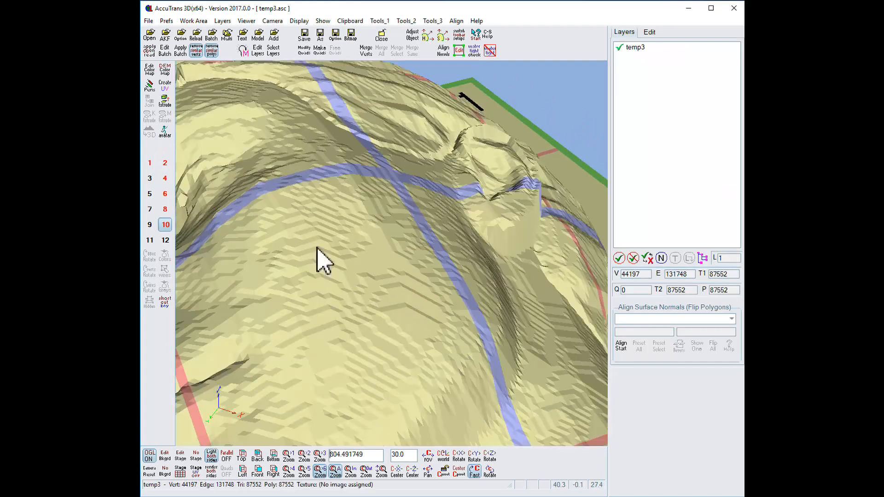
pyautogui.moveTo(297, 246); pyautogui.dragTo(305, 282)
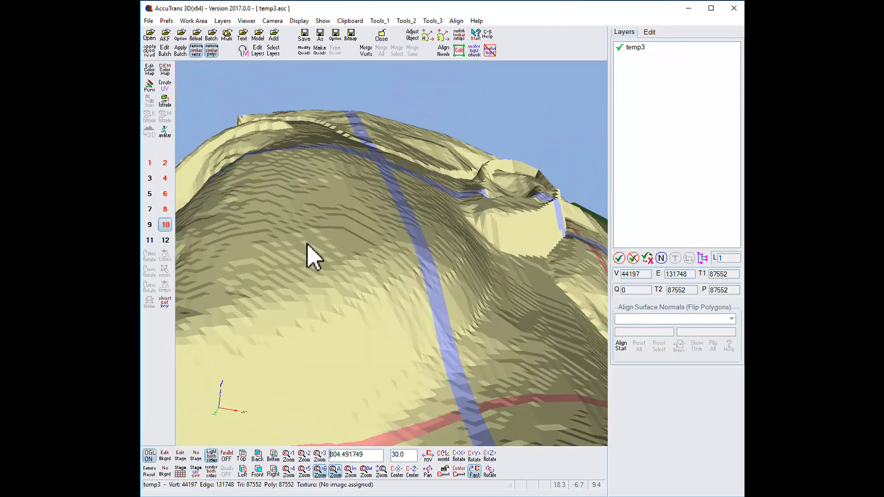
# Set the X and Y spacing of the landscape in work area 2 to 50 and scale its heights by 10.
pyautogui.click(164, 163)
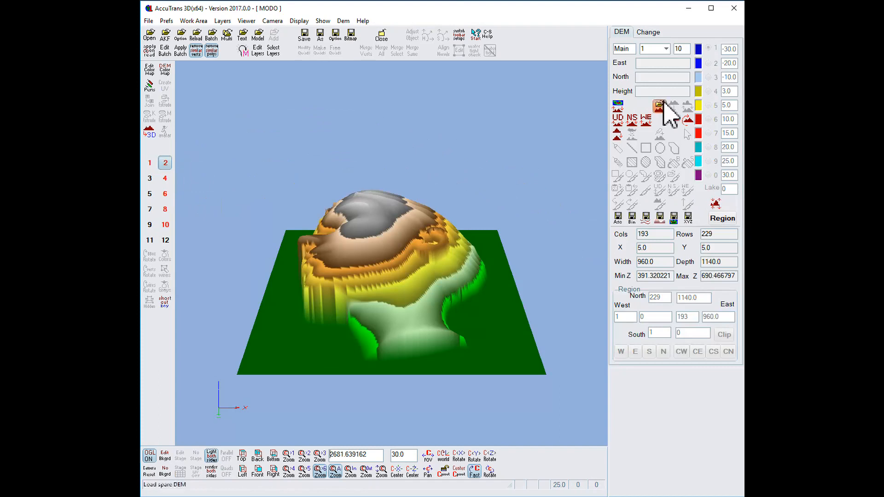
pyautogui.click(654, 31)
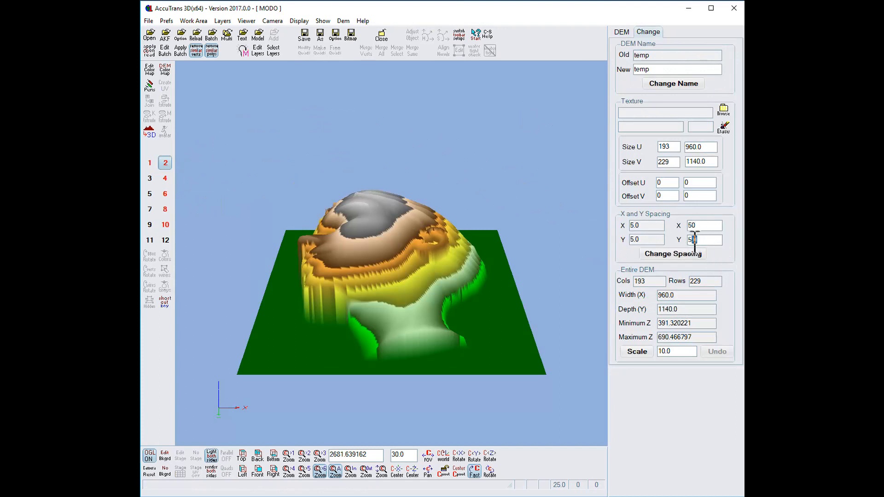
pyautogui.write('0')
pyautogui.click(684, 255)
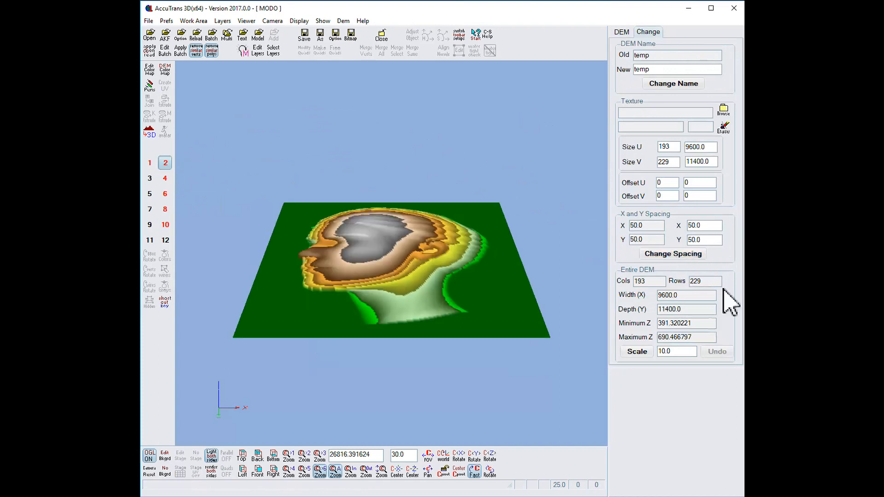
pyautogui.click(637, 352)
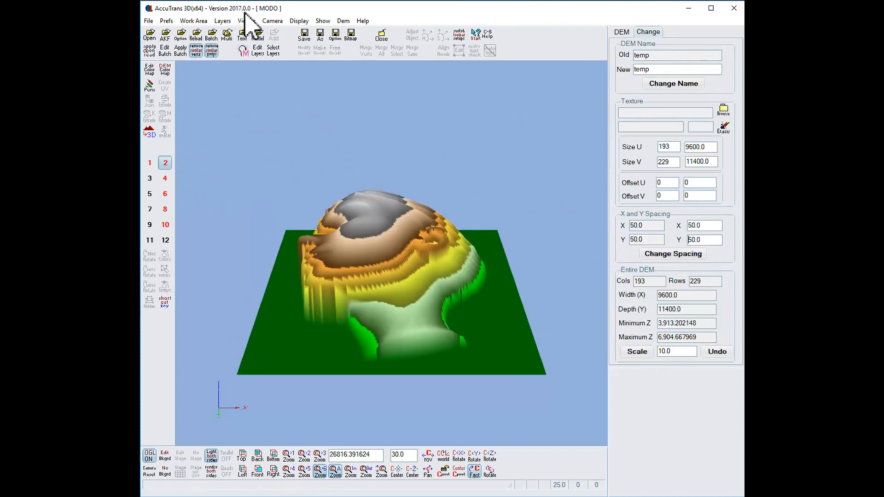
# Save the landscape in work area 2 as the ArcInfo ASCII grid temp4.asc in the Relief_To_CNC folder, writing every vertex.
pyautogui.click(320, 36)
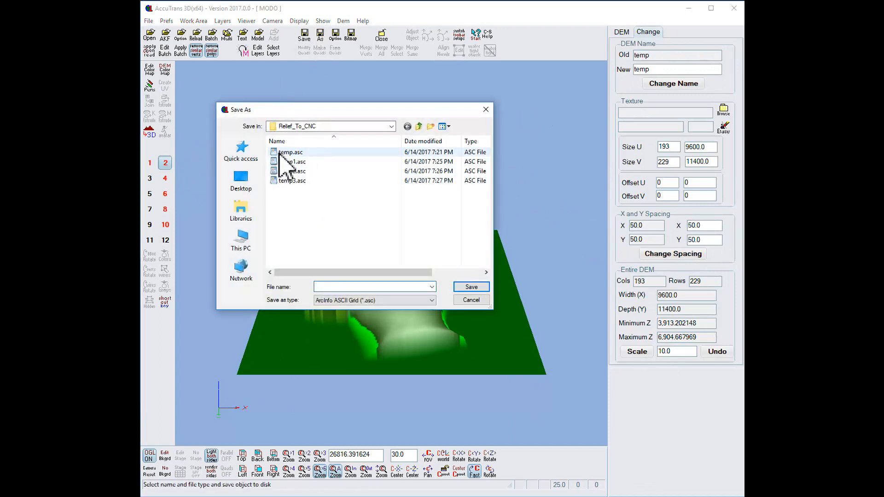
pyautogui.click(282, 152)
pyautogui.doubleClick(325, 287)
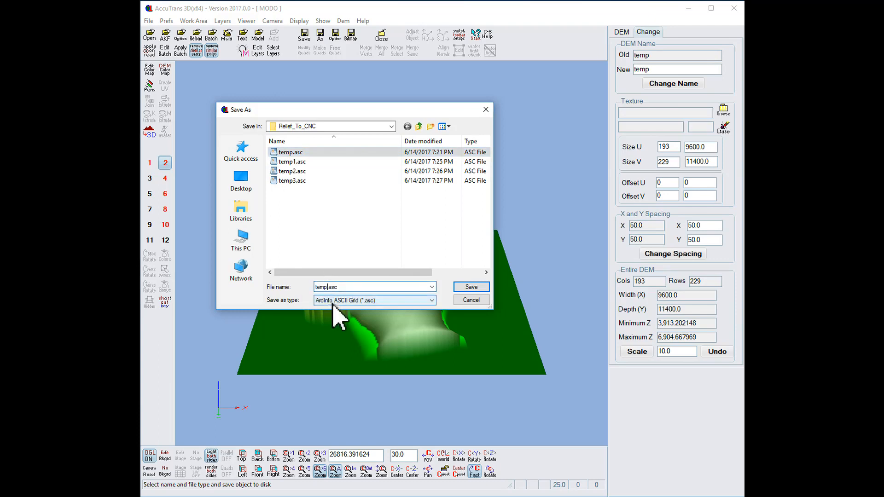
pyautogui.write('temp4')
pyautogui.click(471, 287)
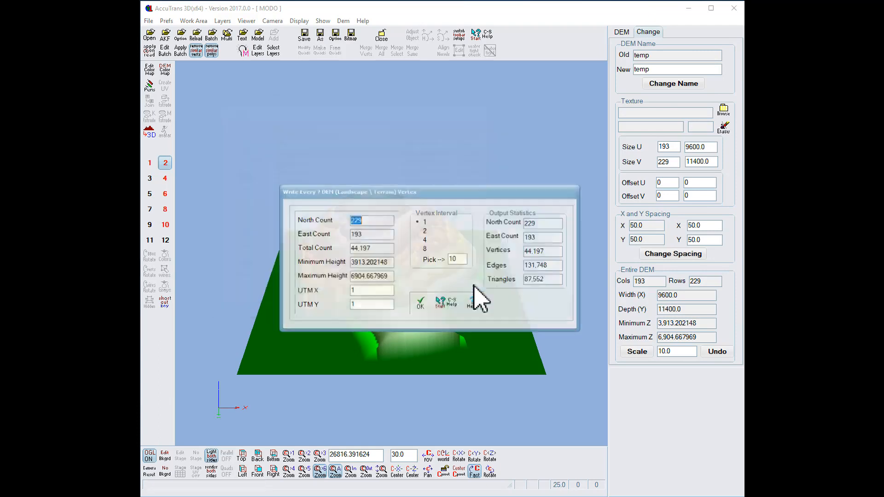
pyautogui.click(420, 303)
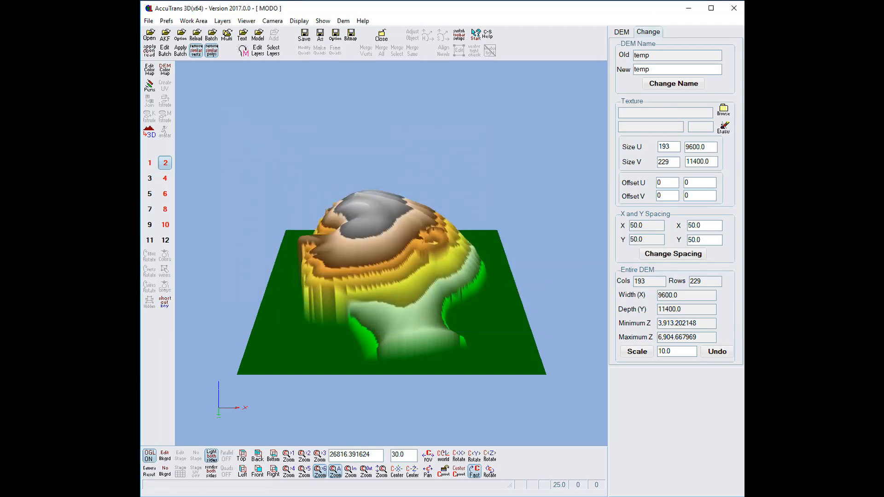
# Open temp4.asc as an ArcInfo ASCII Grid DEM in work area 2, accepting meters for cell size and height.
pyautogui.click(148, 21)
pyautogui.moveTo(201, 75)
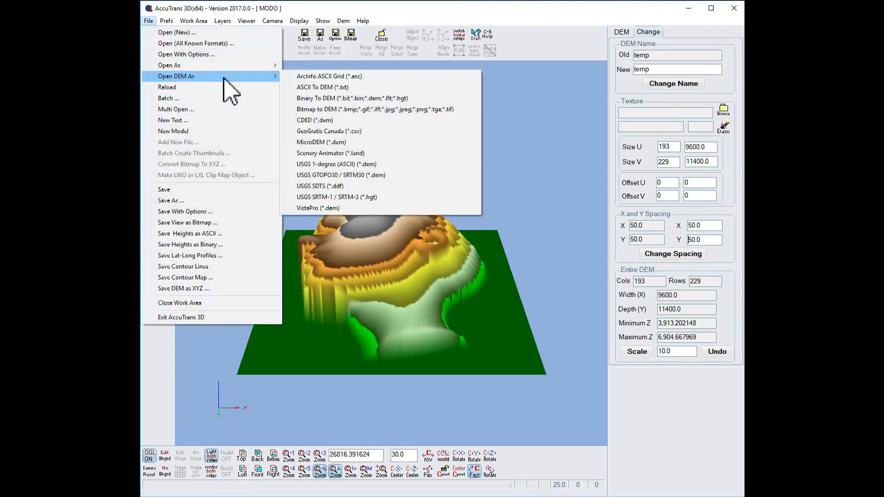
pyautogui.click(323, 77)
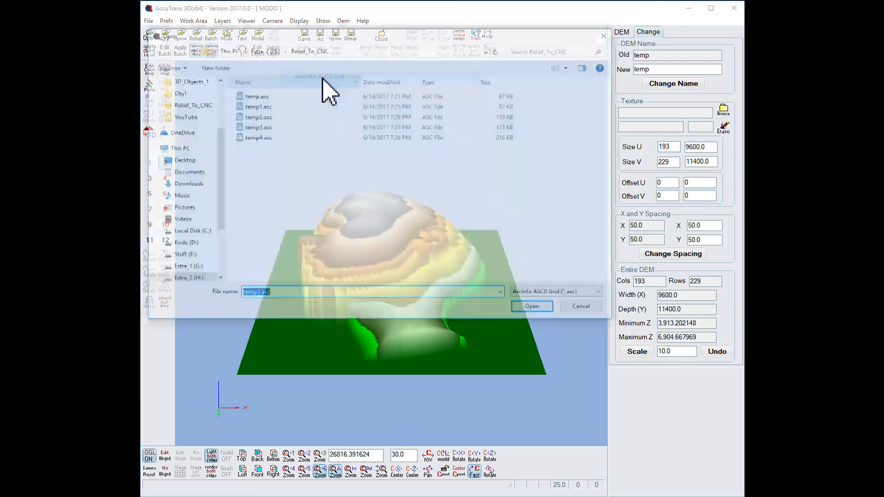
pyautogui.click(260, 138)
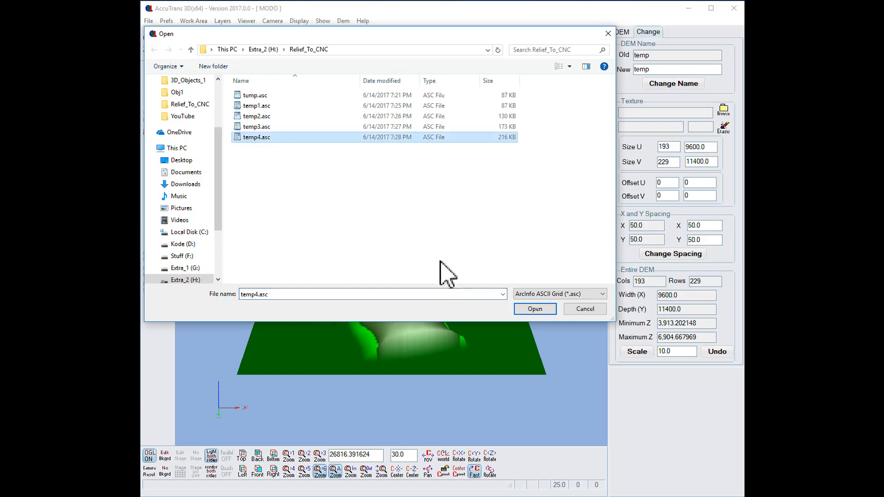
pyautogui.click(534, 309)
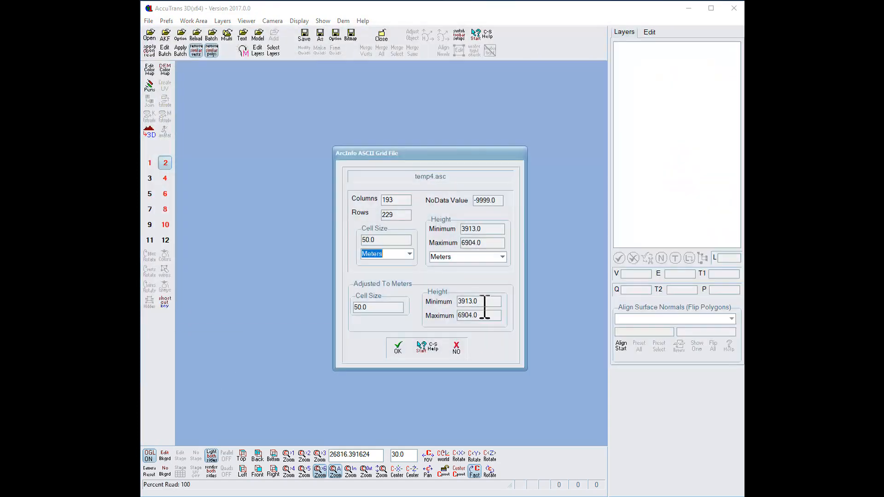
pyautogui.click(398, 347)
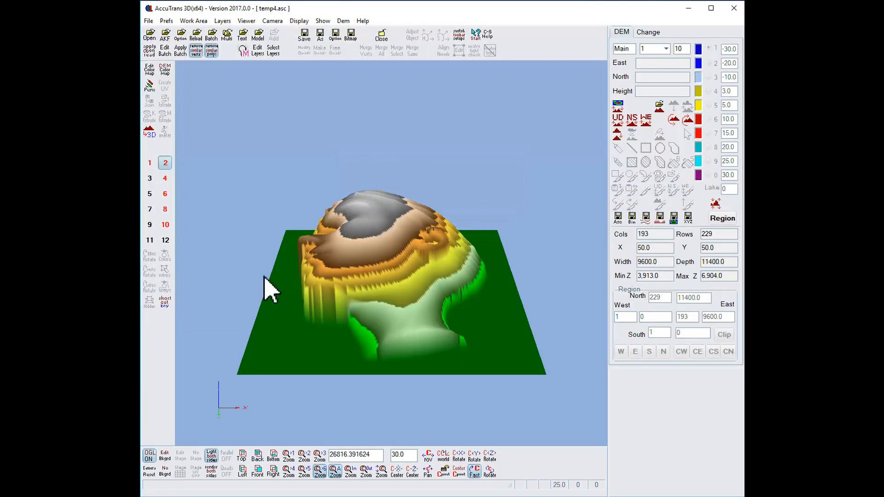
# Convert the imported temp4 DEM to a 3D mesh with vertex interval 1 and all faces kept, and inspect its surface detail.
pyautogui.moveTo(277, 290)
pyautogui.mouseDown()
pyautogui.moveTo(298, 292)
pyautogui.moveTo(286, 289)
pyautogui.mouseUp()
pyautogui.scroll(4, 288, 291)
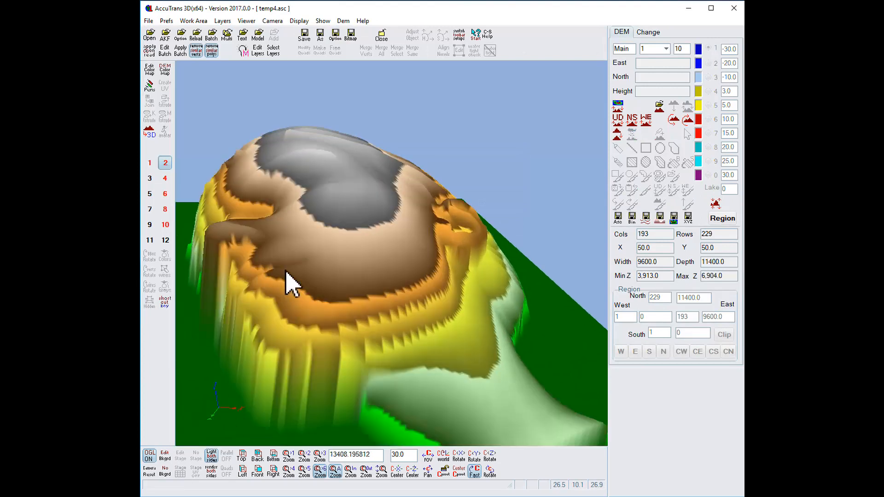
pyautogui.scroll(-3, 286, 279)
pyautogui.click(149, 133)
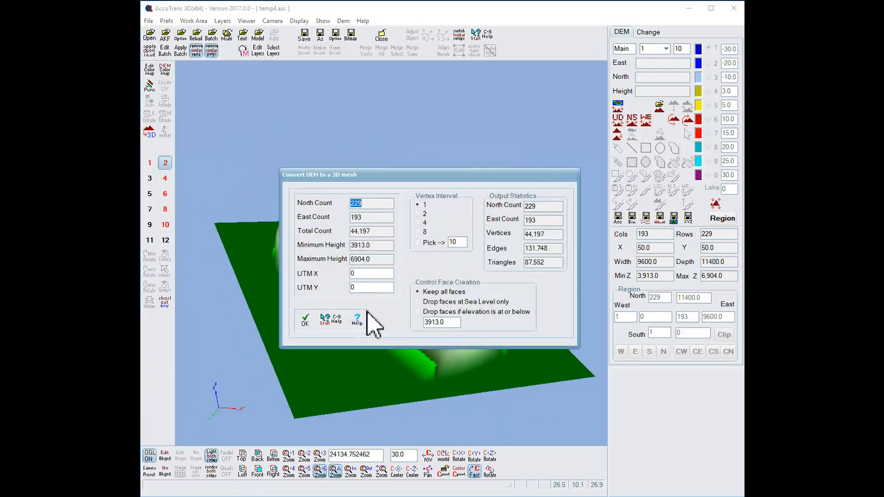
pyautogui.click(304, 322)
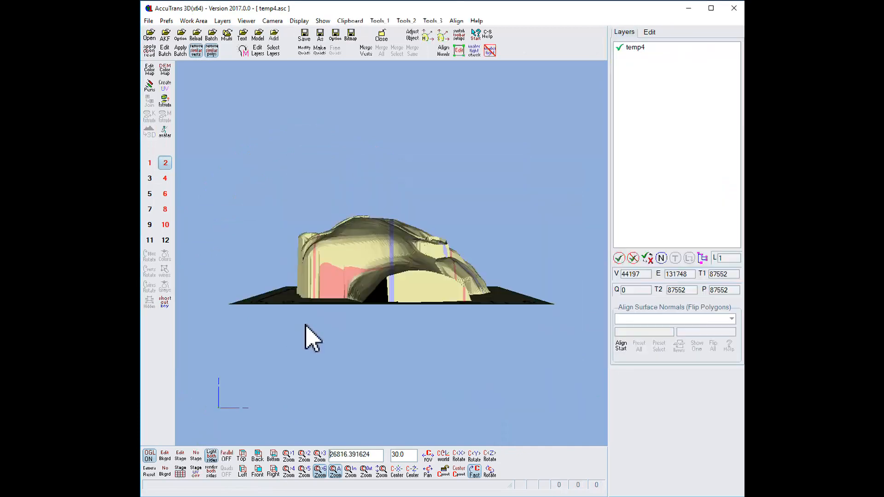
pyautogui.scroll(2, 330, 351)
pyautogui.scroll(4, 359, 288)
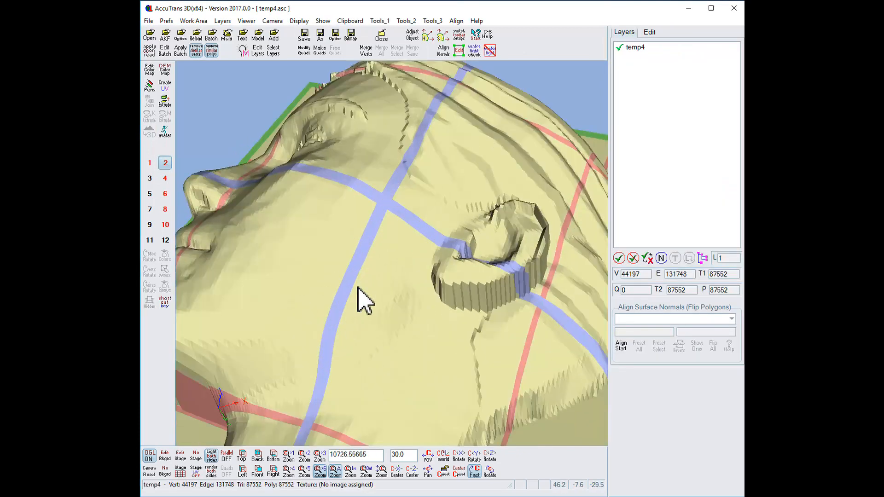
pyautogui.scroll(-3, 353, 287)
pyautogui.moveTo(346, 296)
pyautogui.mouseDown()
pyautogui.moveTo(364, 299)
pyautogui.moveTo(361, 292)
pyautogui.moveTo(359, 306)
pyautogui.moveTo(371, 310)
pyautogui.moveTo(362, 302)
pyautogui.moveTo(360, 315)
pyautogui.moveTo(344, 287)
pyautogui.moveTo(325, 284)
pyautogui.moveTo(361, 285)
pyautogui.moveTo(344, 281)
pyautogui.mouseUp()
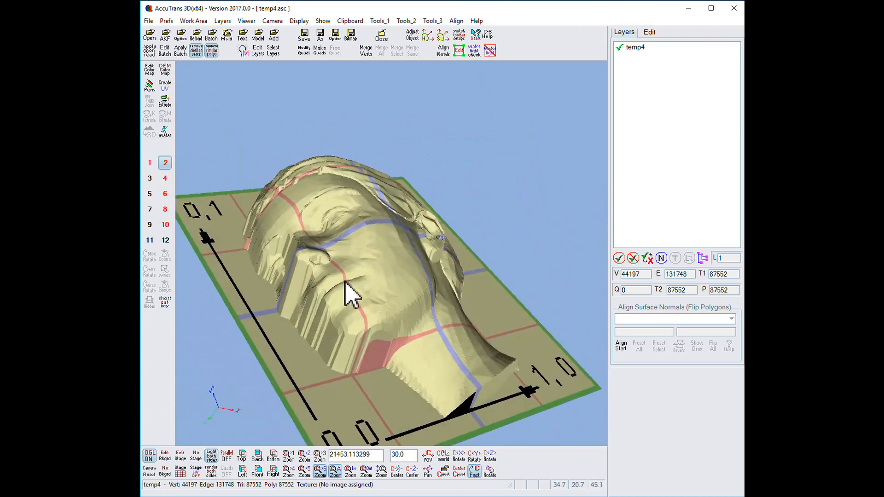
# Paste the head and wall layers from the clipboard into the empty work area 3.
pyautogui.click(150, 179)
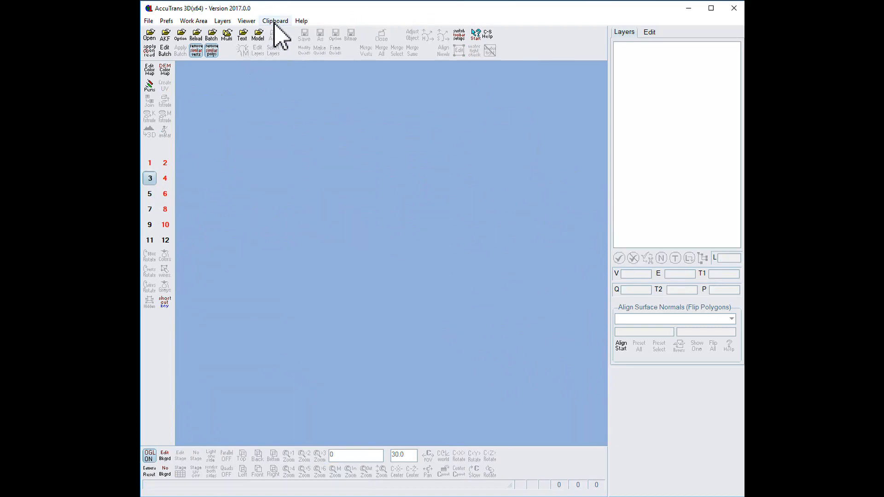
pyautogui.click(253, 21)
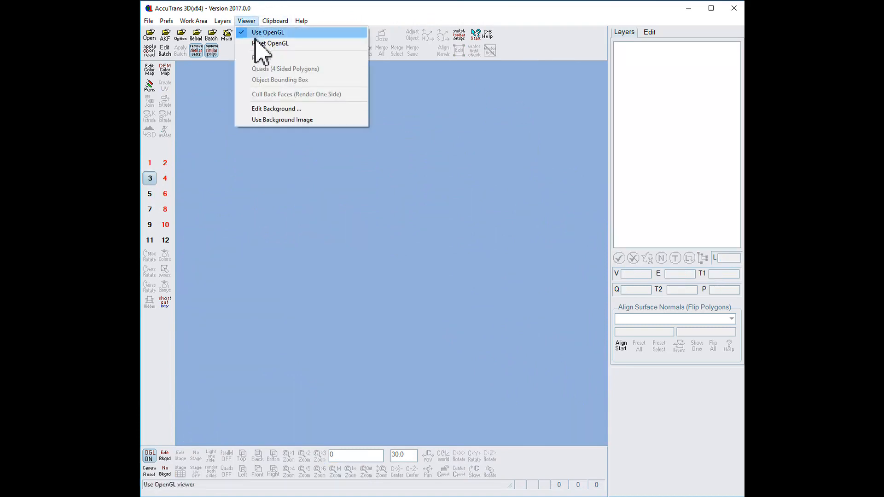
pyautogui.moveTo(272, 21)
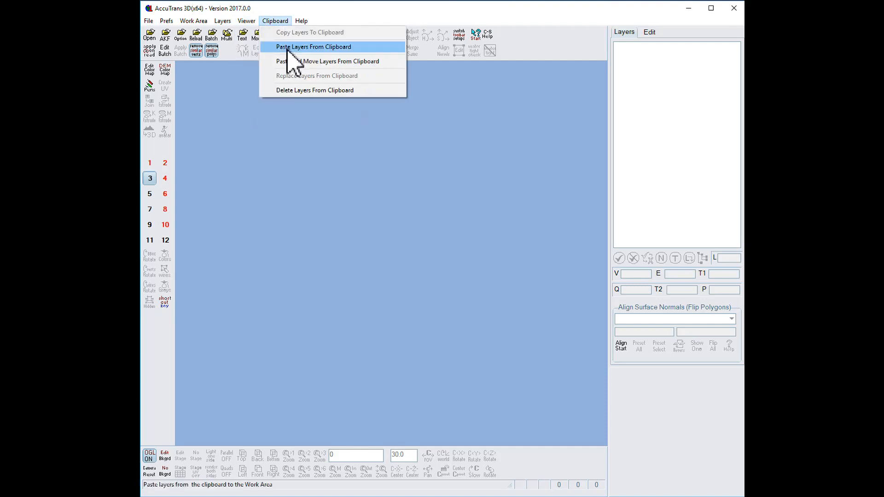
pyautogui.click(286, 47)
pyautogui.moveTo(365, 233); pyautogui.dragTo(355, 244)
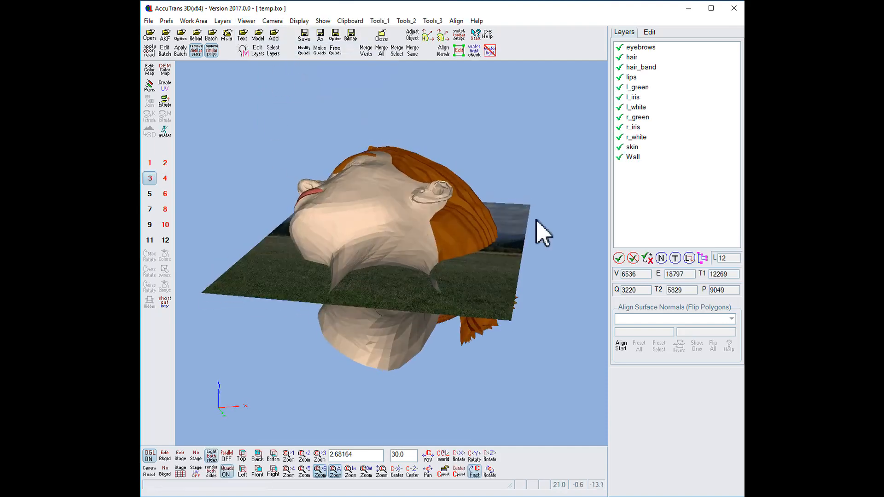
# Scale the pasted head mesh by 10000 in X, Y and Z.
pyautogui.click(413, 42)
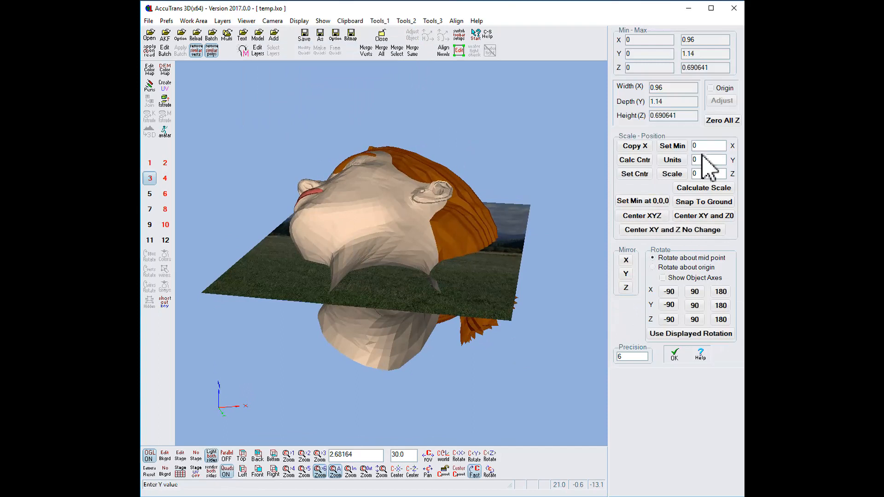
pyautogui.press('BackSpace')
pyautogui.write('10000')
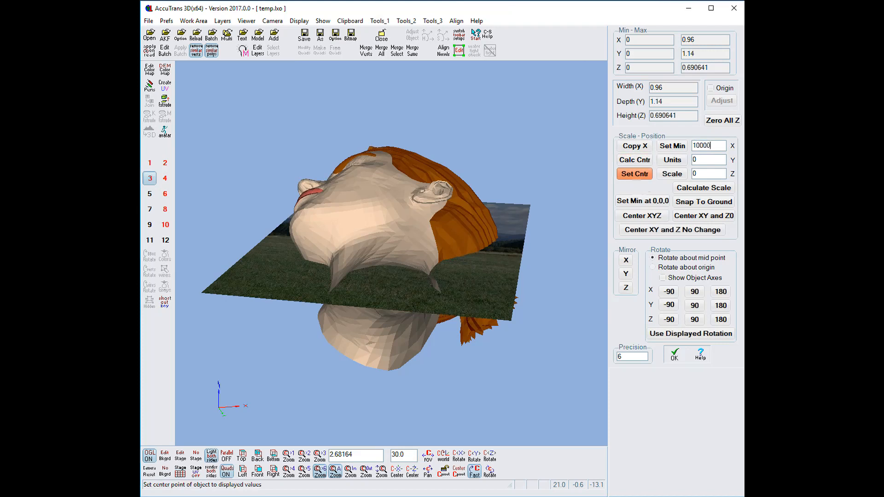
pyautogui.click(635, 146)
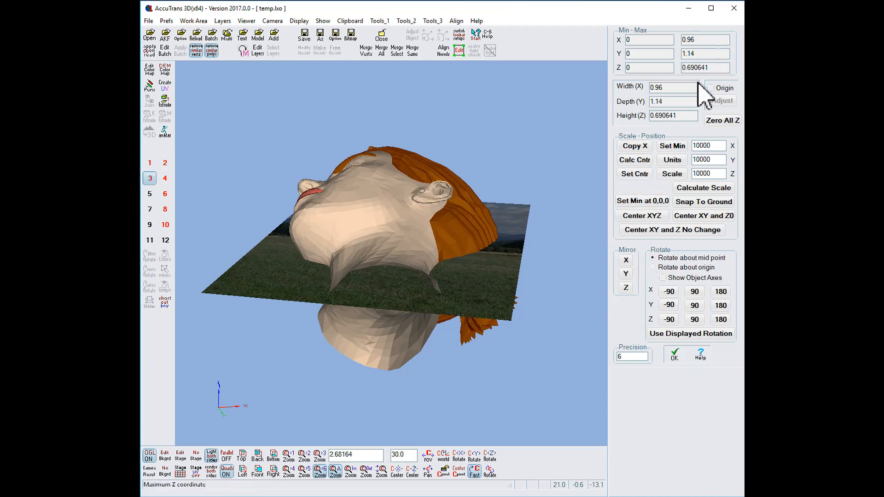
pyautogui.click(671, 175)
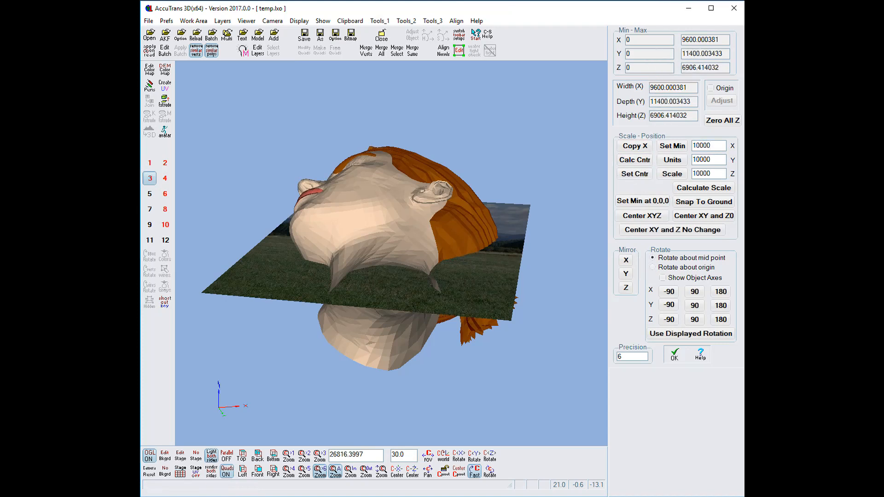
# Convert the scaled mesh to a landscape with an X and Y grid spacing of 50, and view the resulting terrain.
pyautogui.click(407, 21)
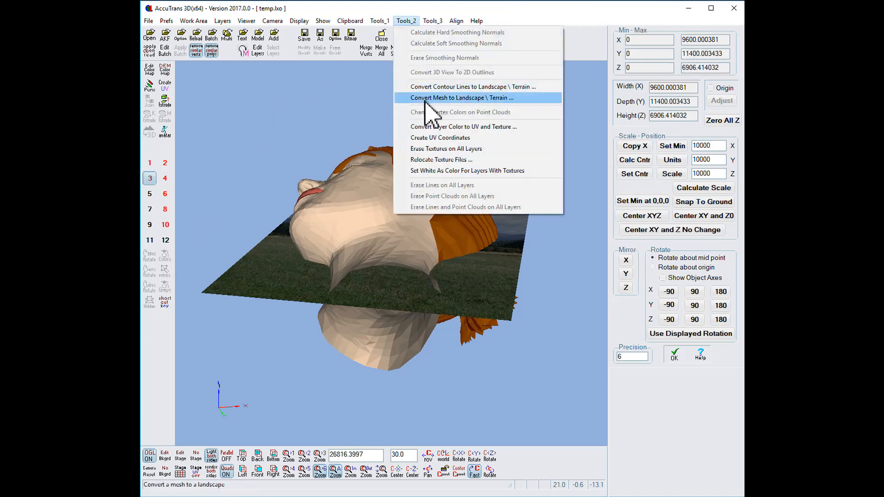
pyautogui.click(424, 98)
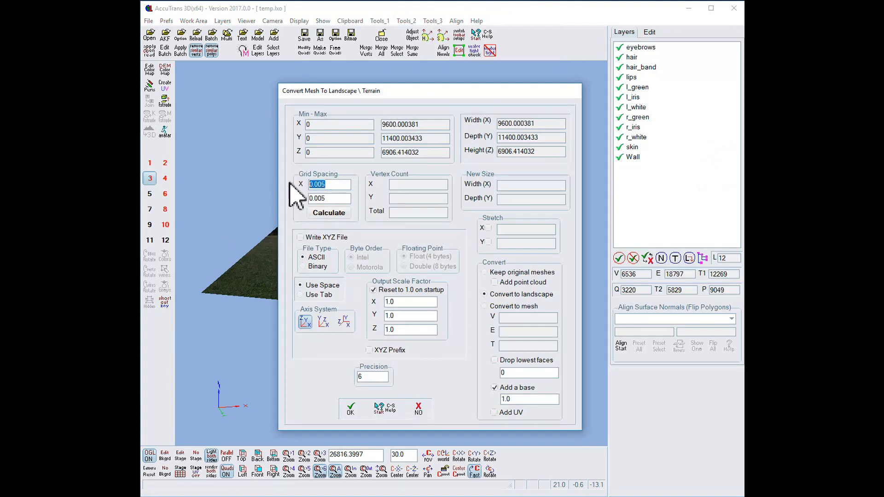
pyautogui.write('50')
pyautogui.moveTo(326, 198); pyautogui.dragTo(271, 197)
pyautogui.write('50')
pyautogui.click(327, 213)
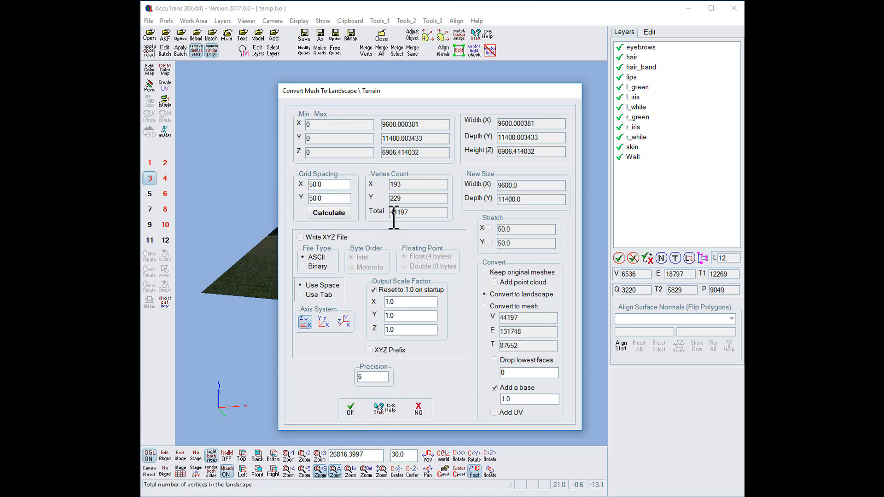
pyautogui.click(351, 409)
pyautogui.moveTo(361, 350); pyautogui.dragTo(385, 355)
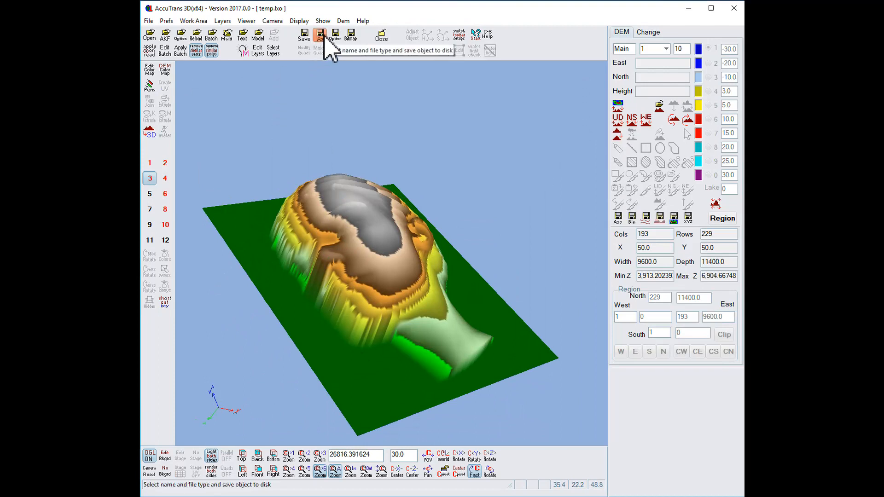
# Save the new landscape as an ArcInfo ASCII grid over the existing temp.asc, writing every vertex.
pyautogui.click(323, 38)
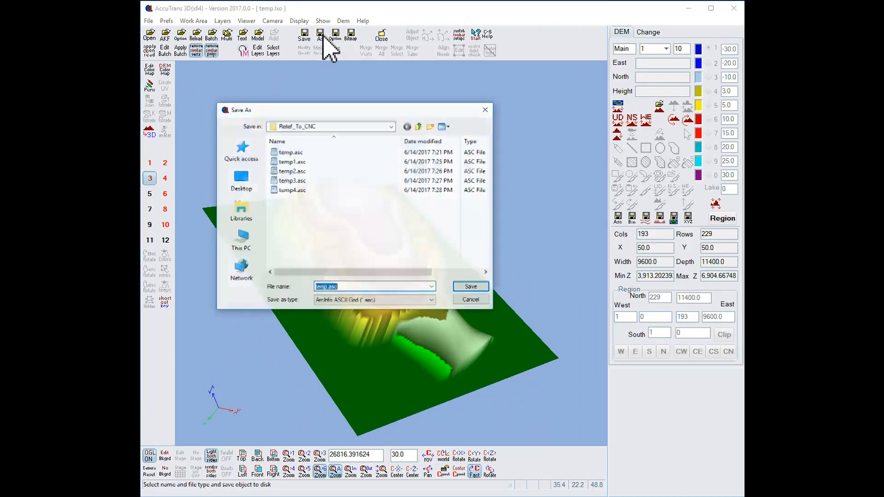
pyautogui.click(288, 154)
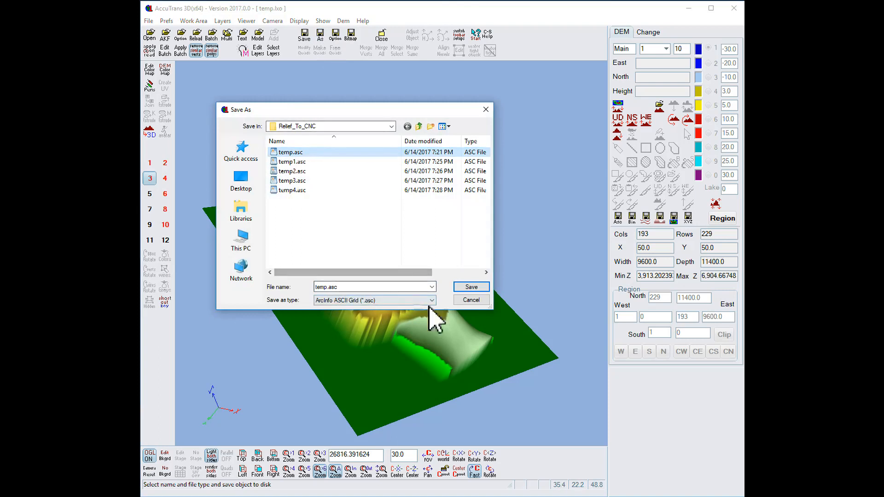
pyautogui.click(468, 287)
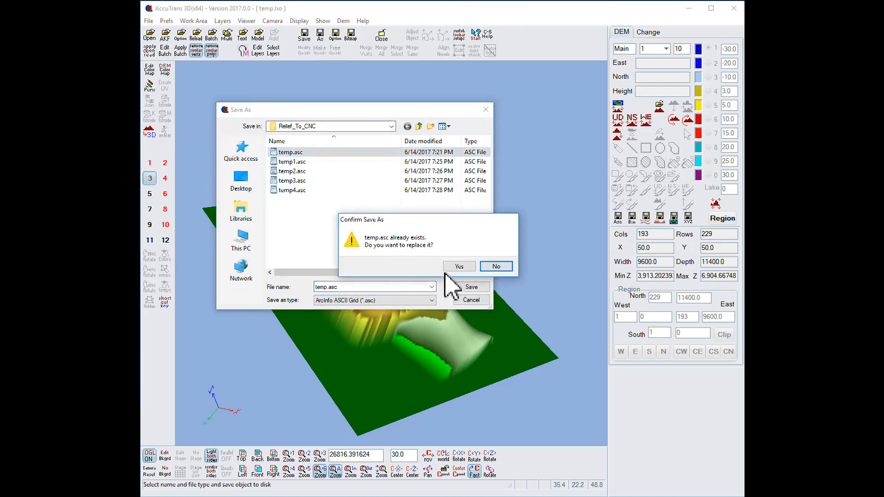
pyautogui.click(458, 267)
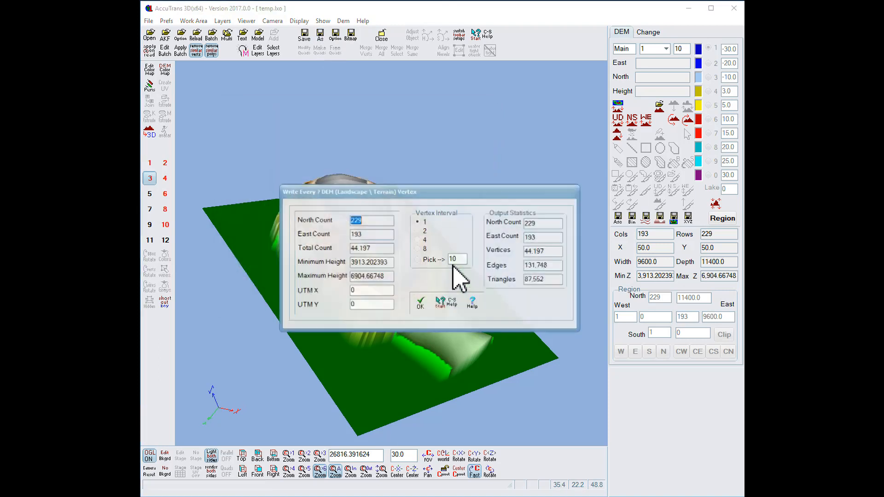
pyautogui.click(422, 306)
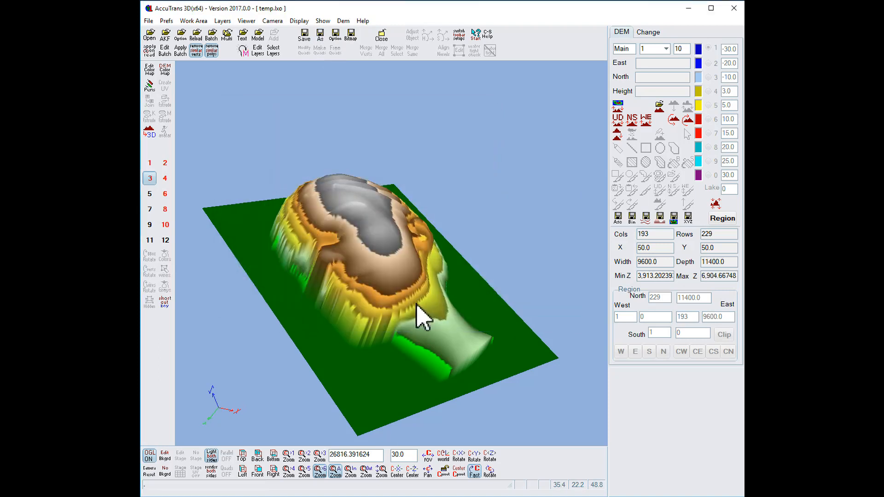
# Open temp.asc as an ArcInfo ASCII Grid DEM in work area 5, accepting meters for cell size and height.
pyautogui.click(150, 196)
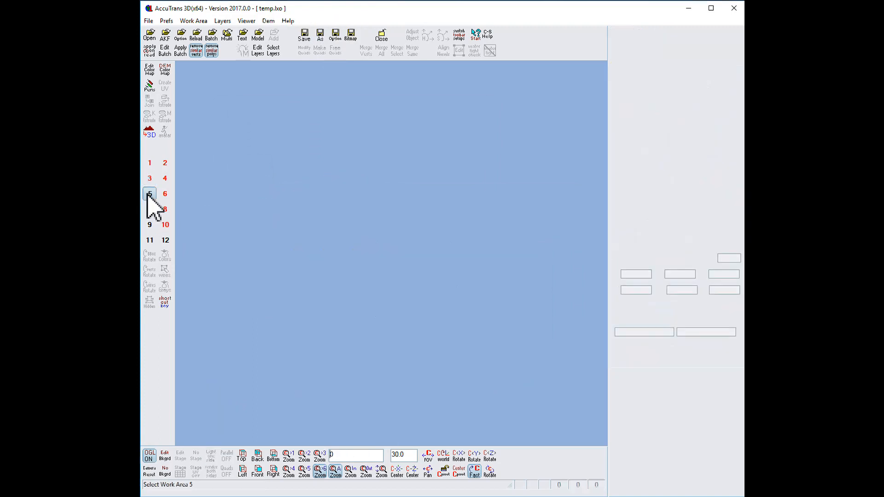
pyautogui.click(149, 21)
pyautogui.moveTo(196, 77)
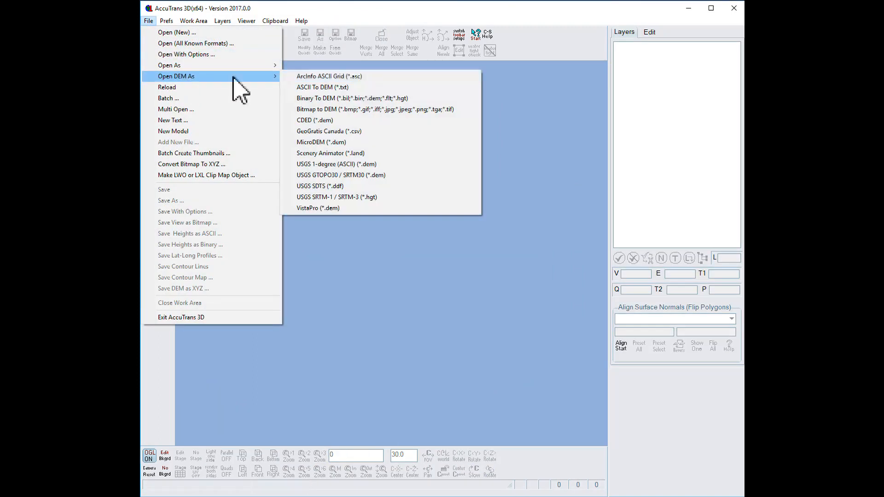
pyautogui.click(360, 76)
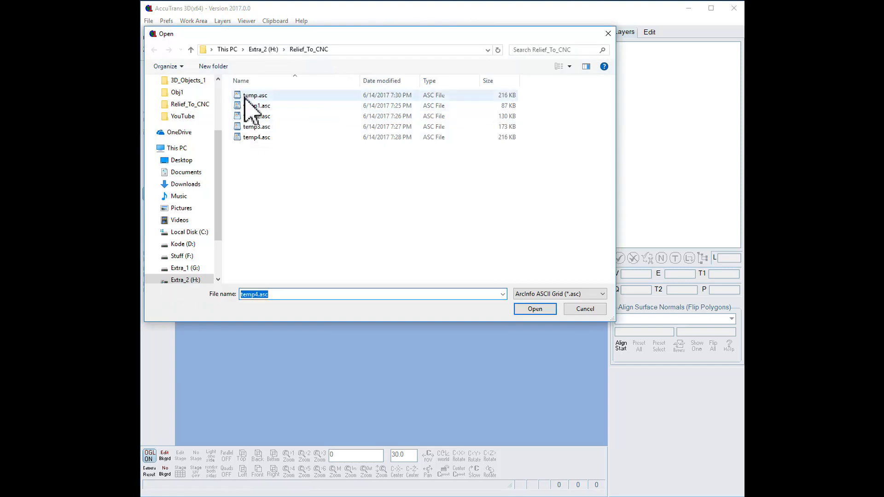
pyautogui.click(253, 96)
pyautogui.click(535, 309)
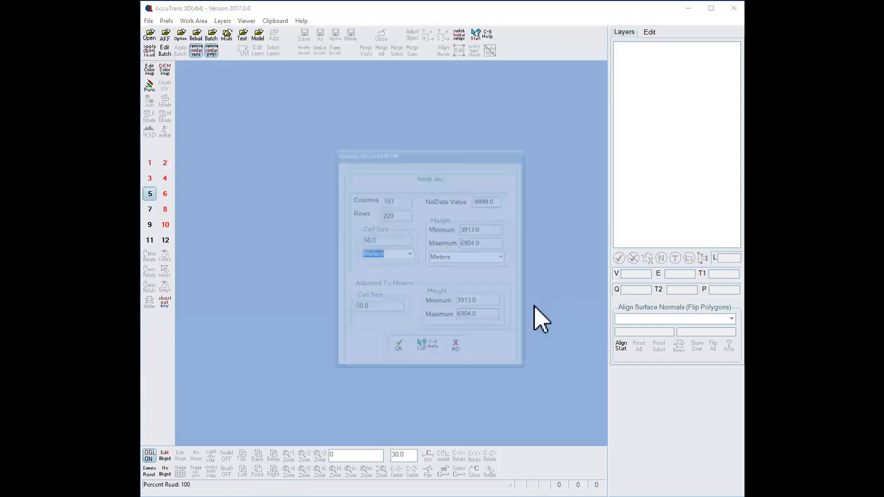
pyautogui.click(402, 351)
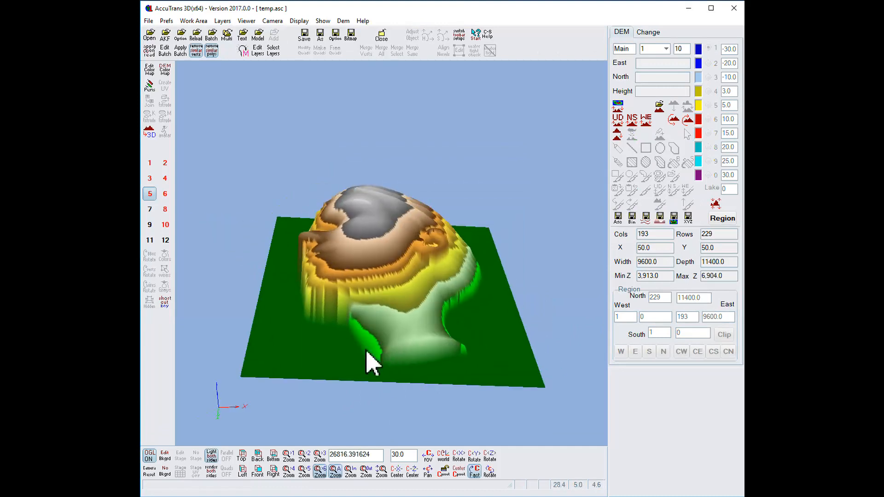
# Convert the imported temp DEM to a 3D mesh with vertex interval 1 and all faces kept, and inspect the head relief from several angles.
pyautogui.click(149, 132)
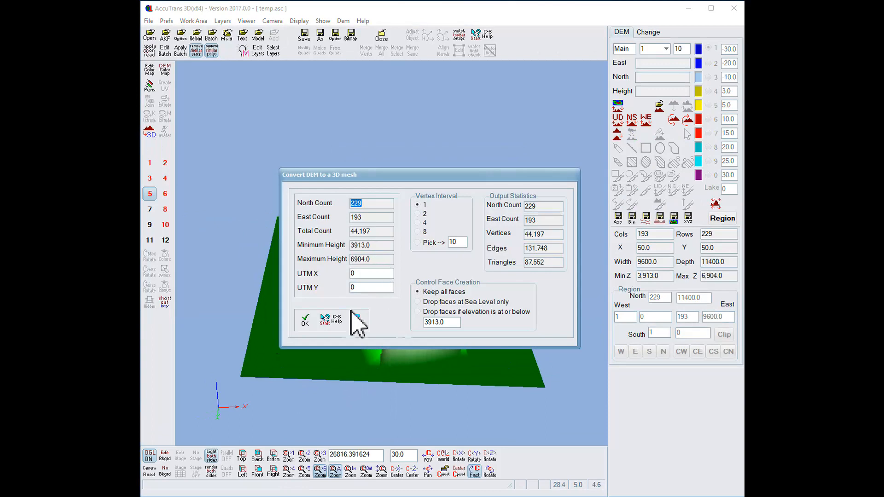
pyautogui.click(306, 319)
pyautogui.moveTo(318, 310); pyautogui.dragTo(299, 316)
pyautogui.scroll(6, 312, 302)
pyautogui.scroll(-5, 311, 304)
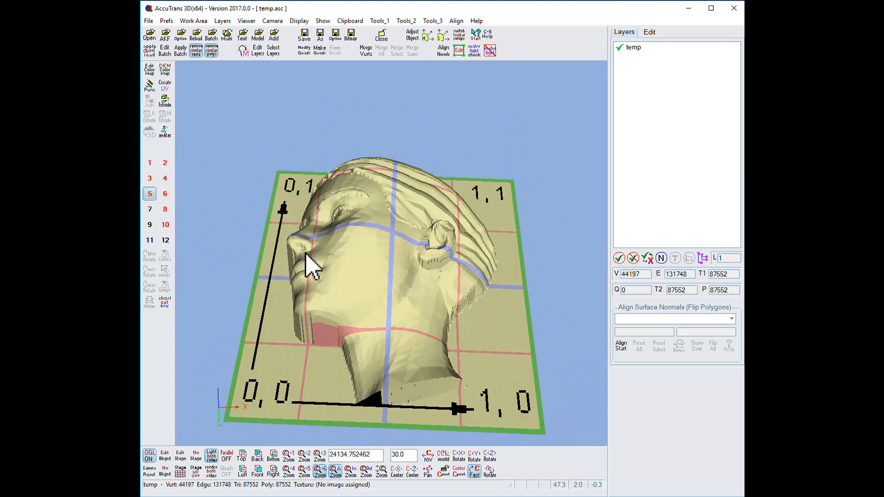
pyautogui.moveTo(309, 254); pyautogui.dragTo(314, 249)
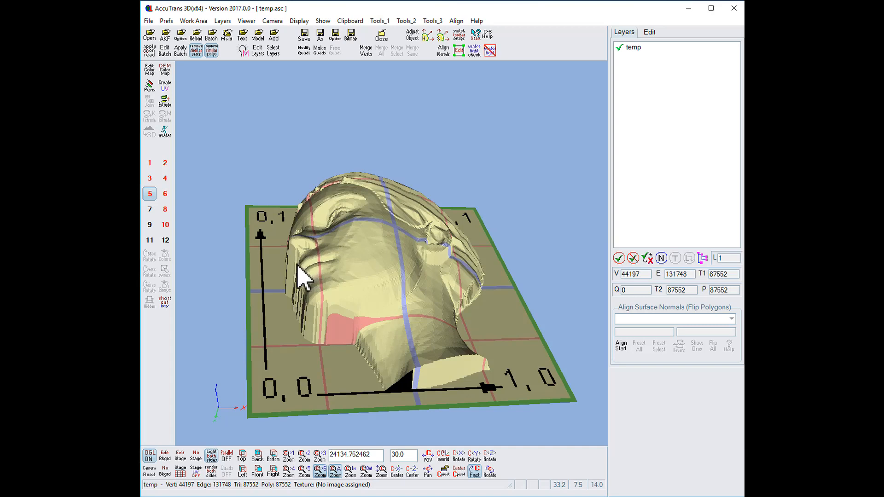
pyautogui.moveTo(321, 297)
pyautogui.mouseDown()
pyautogui.moveTo(330, 300)
pyautogui.moveTo(322, 287)
pyautogui.mouseUp()
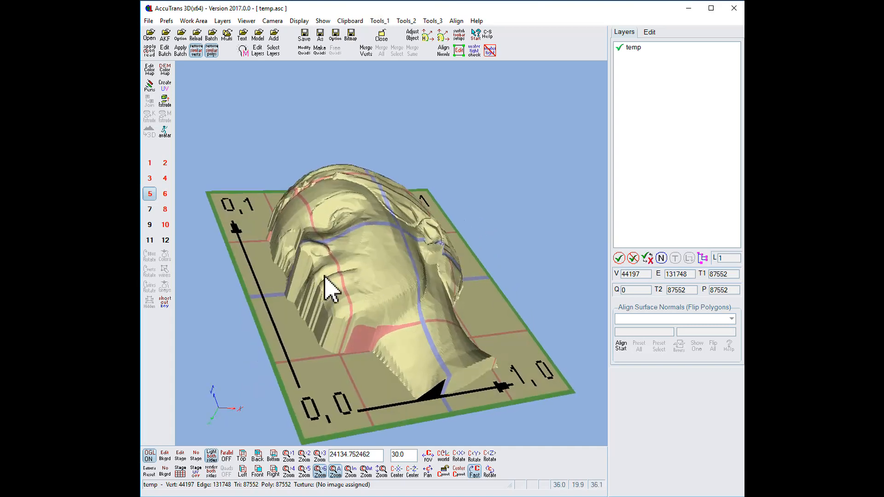